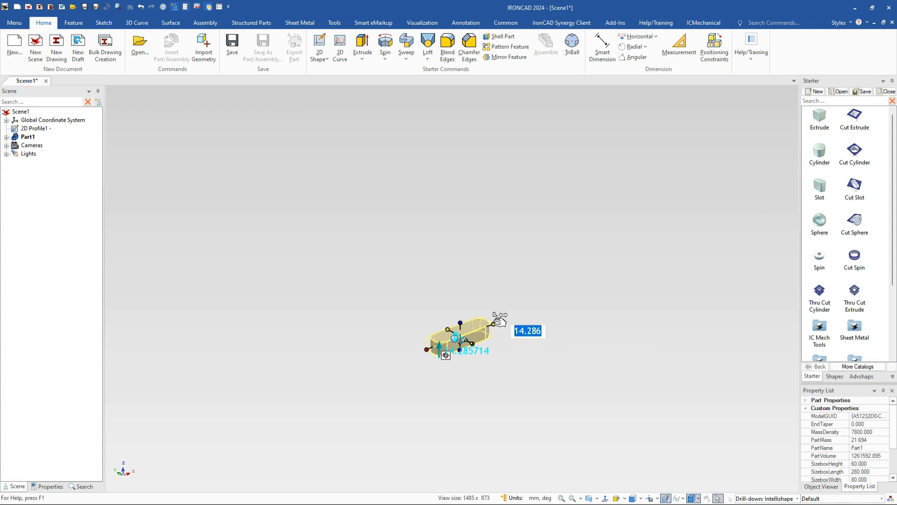
- Resize the slot block to 100 mm long, 40 mm wide and 30 mm high
{"action": "left_click", "coordinate": [495, 321]}
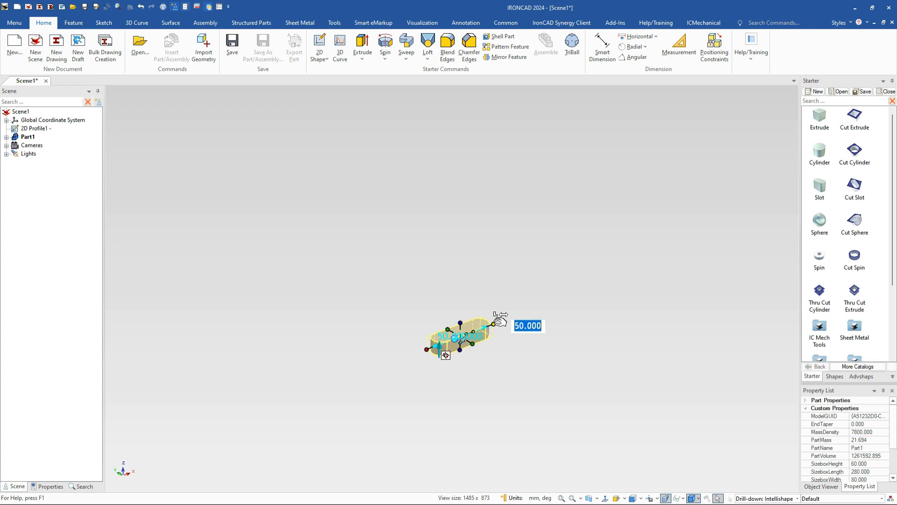
{"action": "type", "text": "100"}
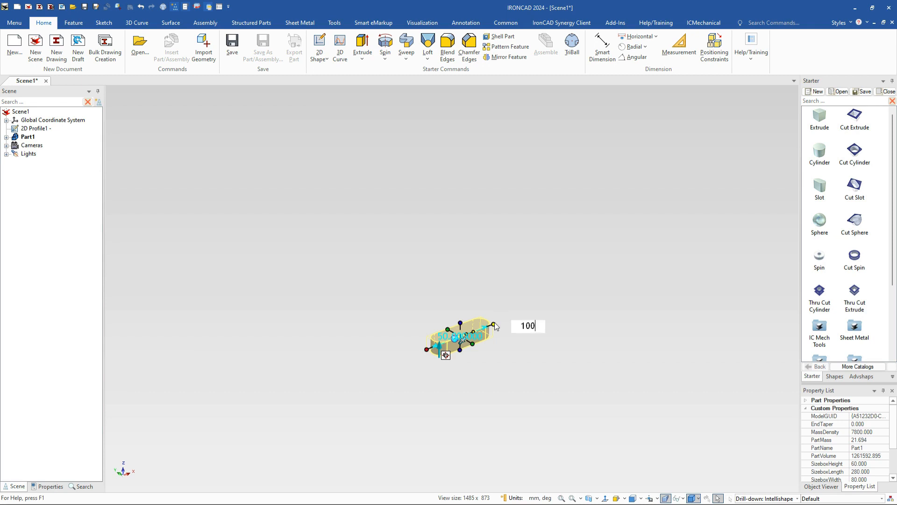
{"action": "key", "text": "Return"}
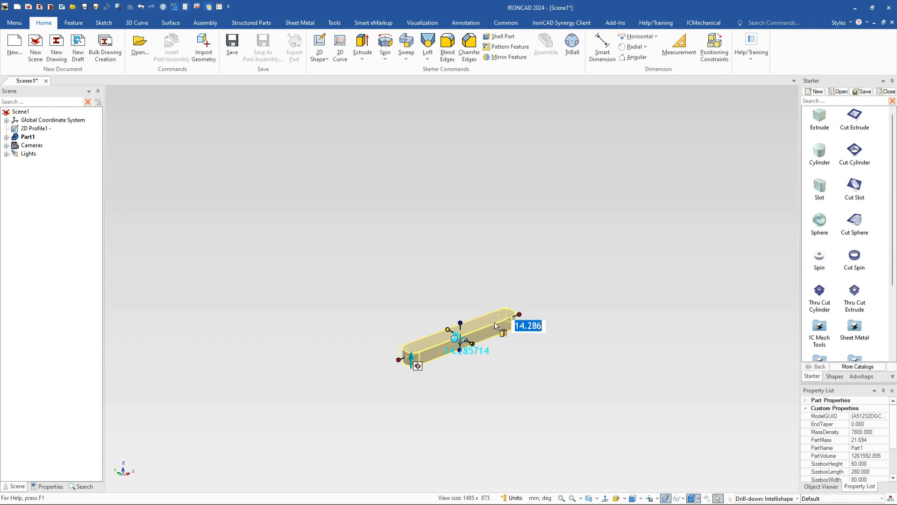
{"action": "type", "text": "40"}
{"action": "key", "text": "Tab"}
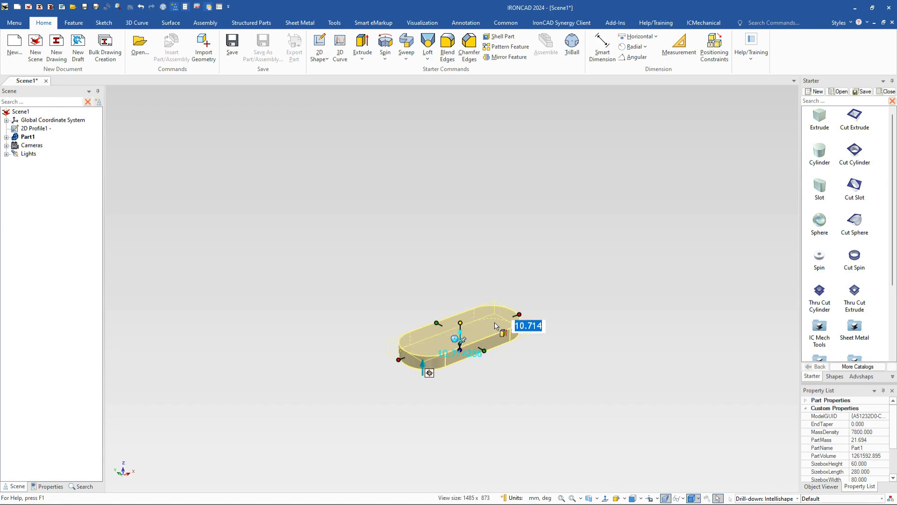
{"action": "type", "text": "100"}
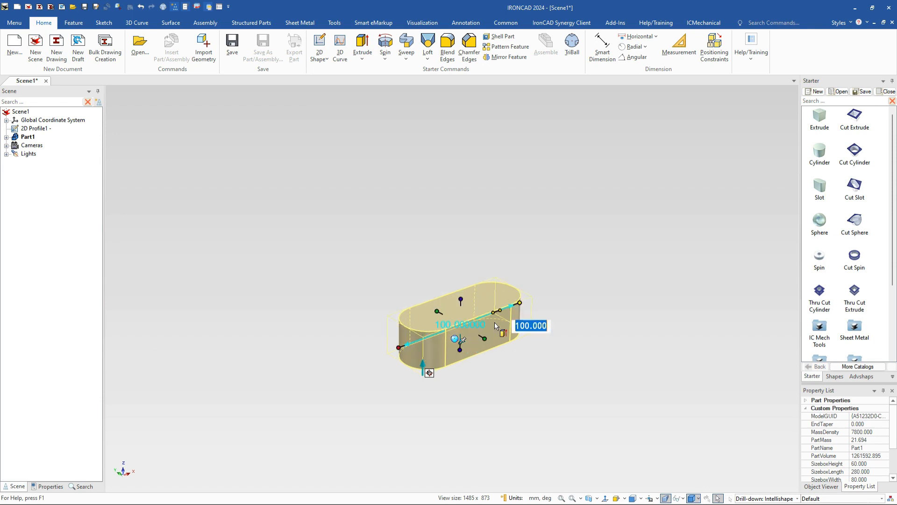
{"action": "key", "text": "Tab"}
{"action": "left_click", "coordinate": [528, 389]}
{"action": "scroll", "coordinate": [430, 332], "scroll_direction": "up", "scroll_amount": 2}
{"action": "scroll", "coordinate": [413, 309], "scroll_direction": "up", "scroll_amount": 1}
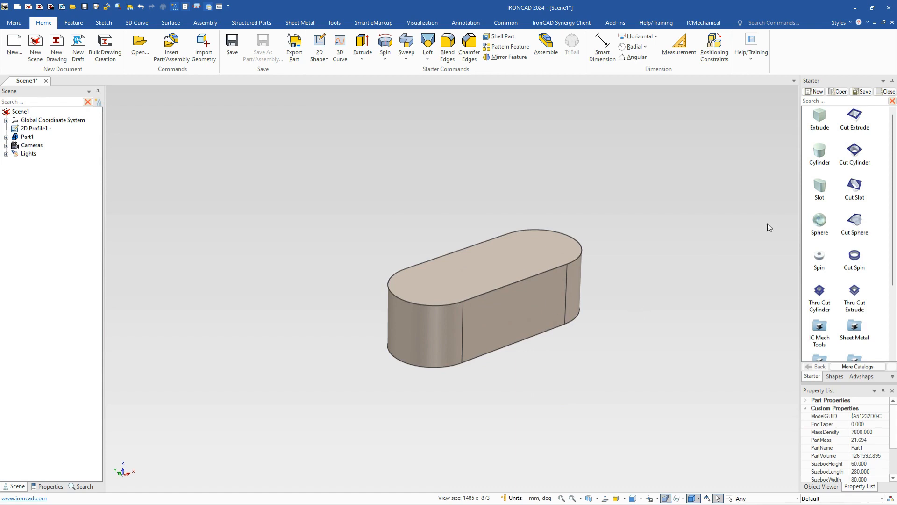
- Add a 30 mm diameter cylinder centred on the slot block's top face and extend its lower end for an 80 mm height
{"action": "left_click_drag", "start_coordinate": [820, 152], "coordinate": [486, 266]}
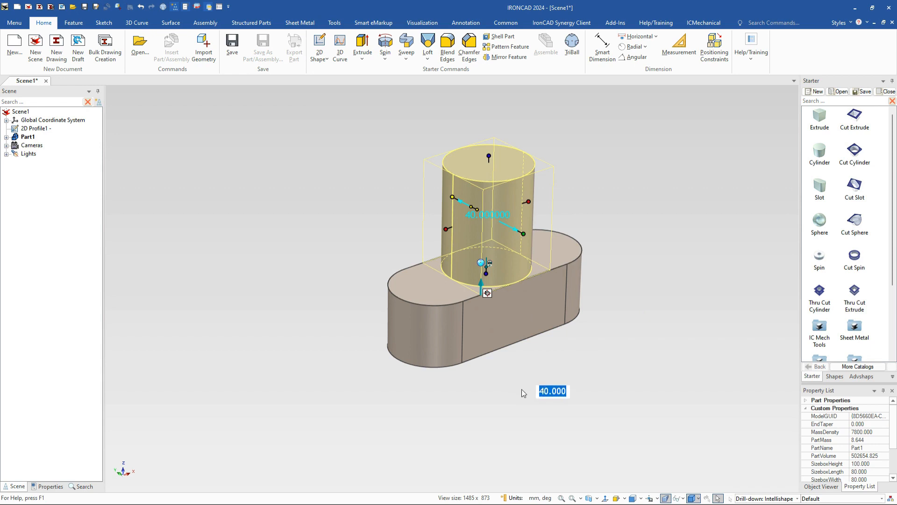
{"action": "left_click", "coordinate": [529, 232]}
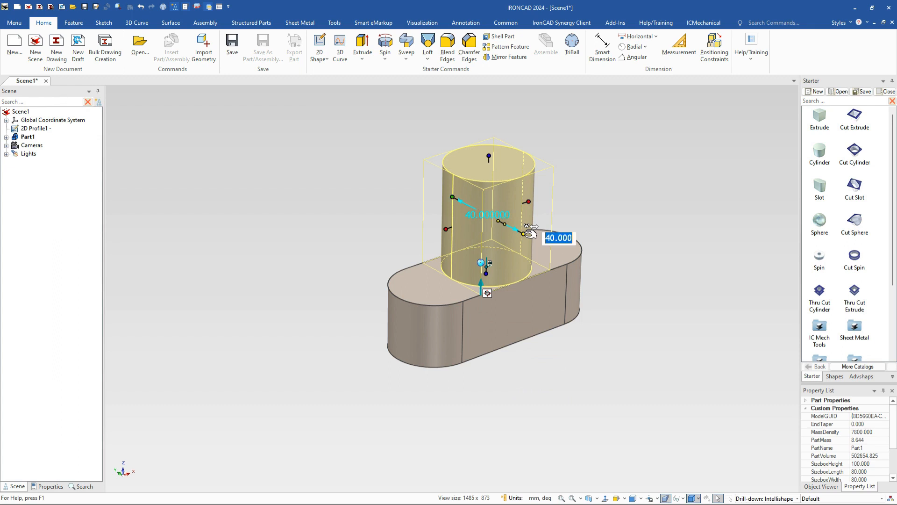
{"action": "type", "text": "30"}
{"action": "key", "text": "Return"}
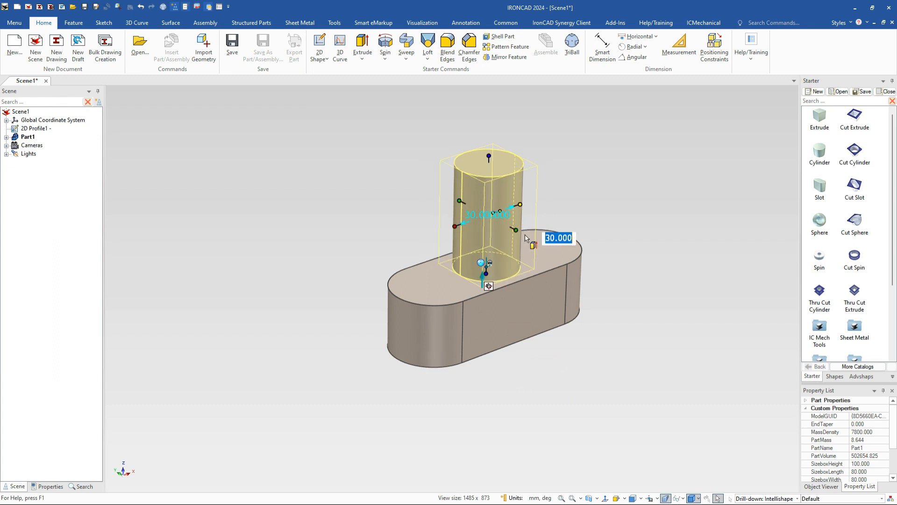
{"action": "left_click_drag", "start_coordinate": [489, 280], "coordinate": [505, 346]}
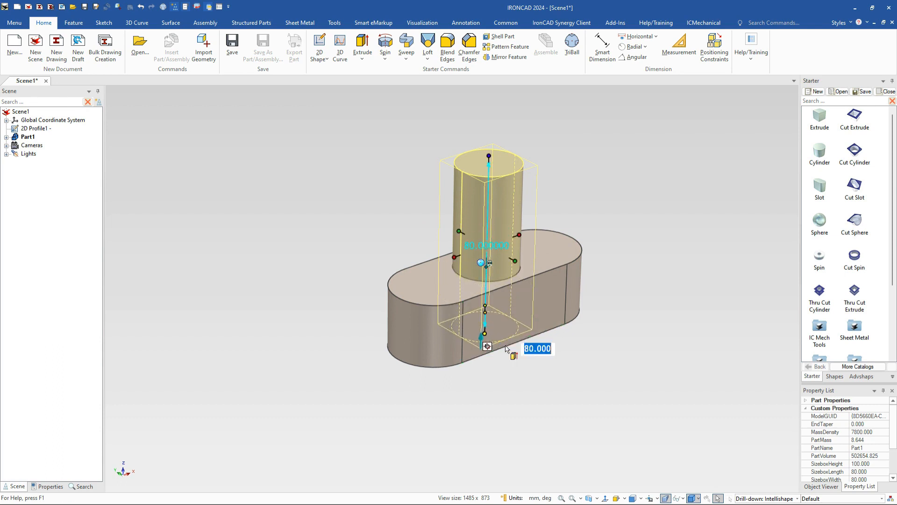
- Move the cylinder 101 mm with the TriBall, perpendicular to the slot block's length
{"action": "scroll", "coordinate": [369, 336], "scroll_direction": "down", "scroll_amount": 2}
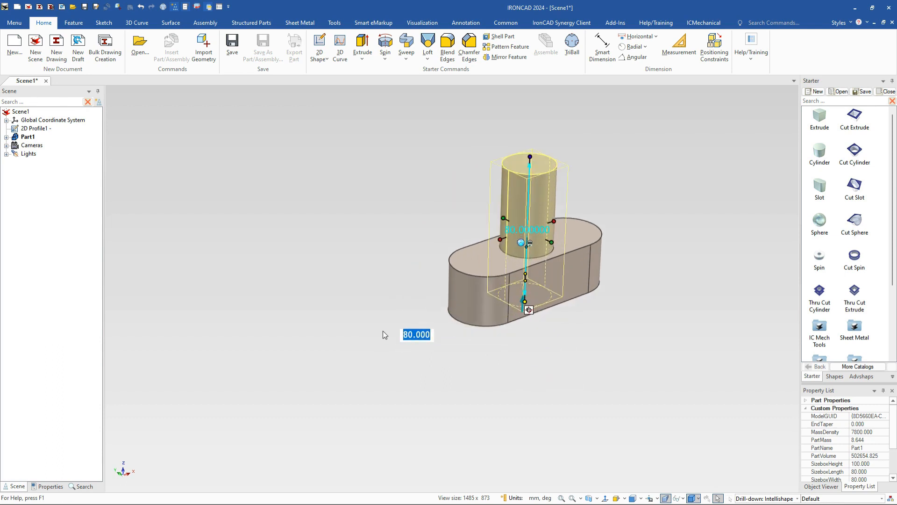
{"action": "key", "text": "F10"}
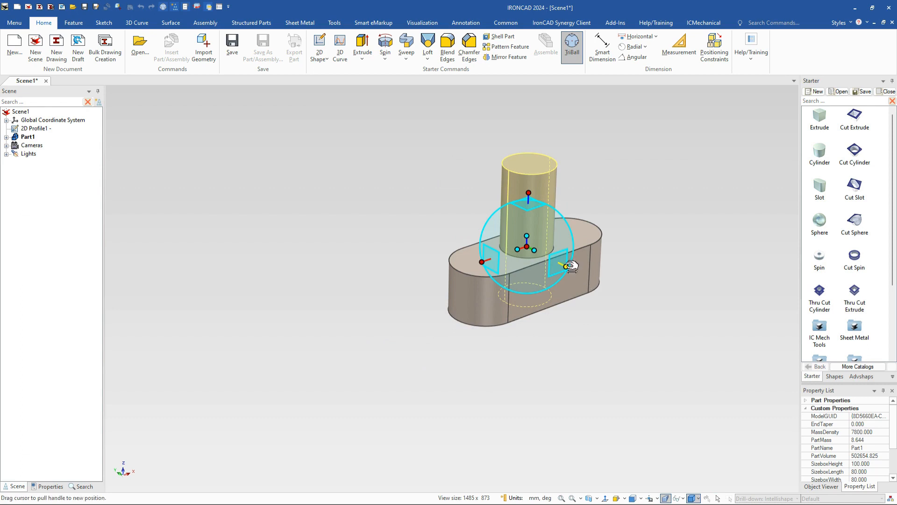
{"action": "left_click_drag", "start_coordinate": [566, 266], "coordinate": [497, 231]}
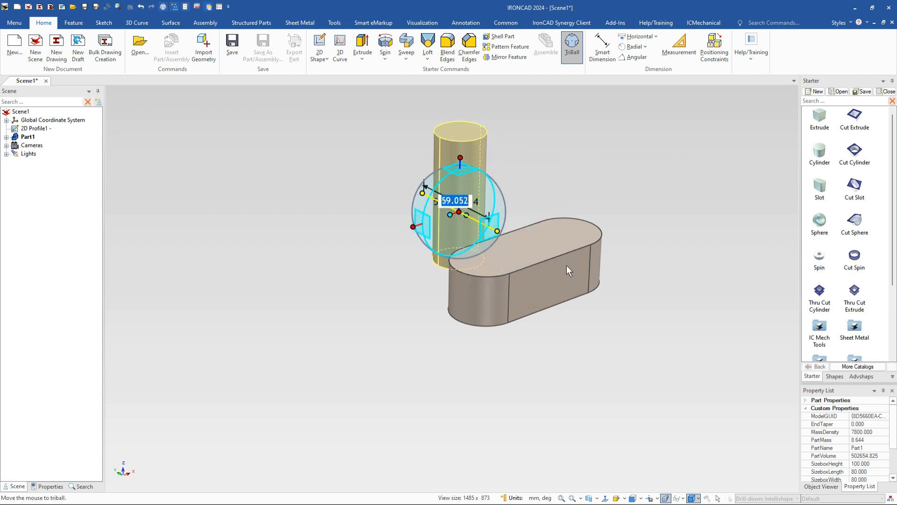
{"action": "type", "text": "101"}
{"action": "key", "text": "Return"}
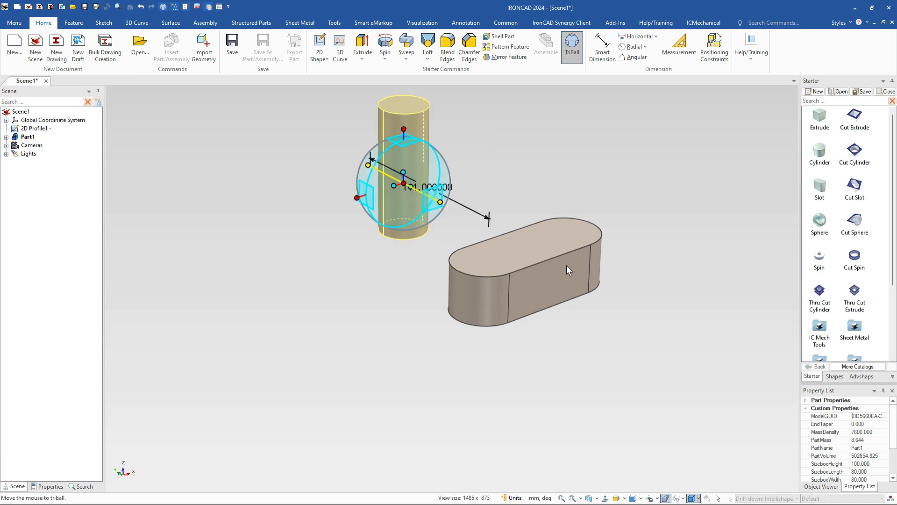
{"action": "key", "text": "F10"}
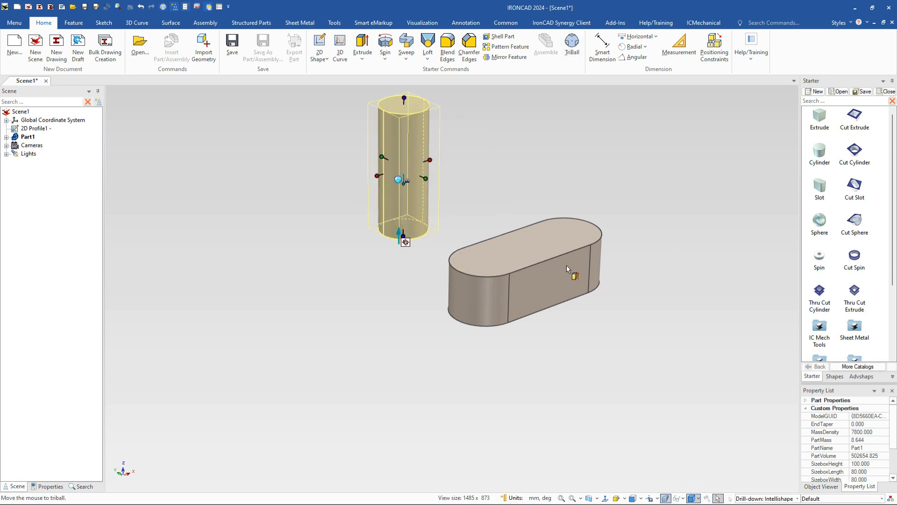
- Set the cylinder's height to 66 mm by lowering its upper end
{"action": "left_click", "coordinate": [404, 97]}
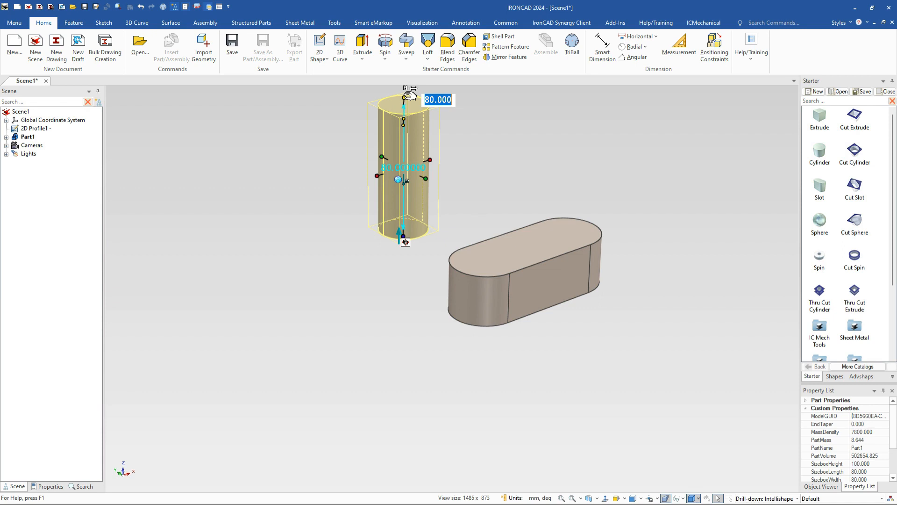
{"action": "type", "text": "65"}
{"action": "key", "text": "Tab"}
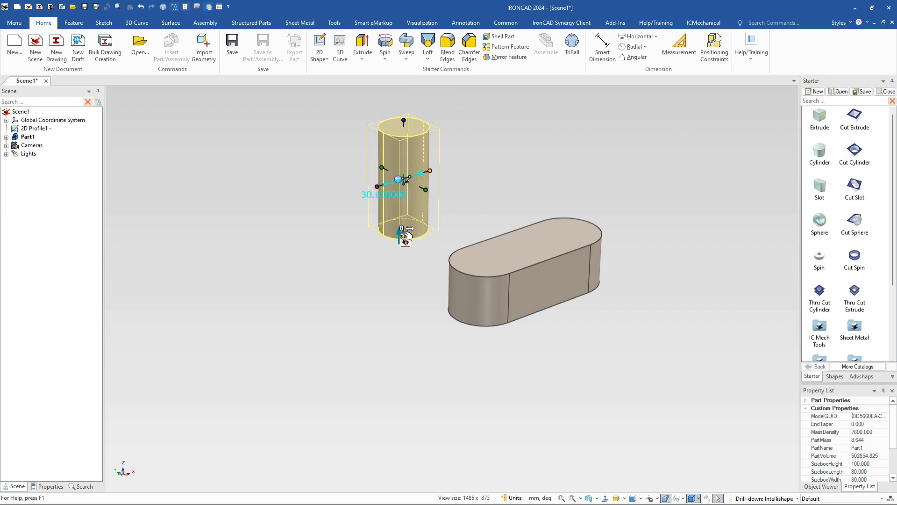
- Set the cylinder's height to 15+8 mm by raising its lower end
{"action": "left_click", "coordinate": [404, 237]}
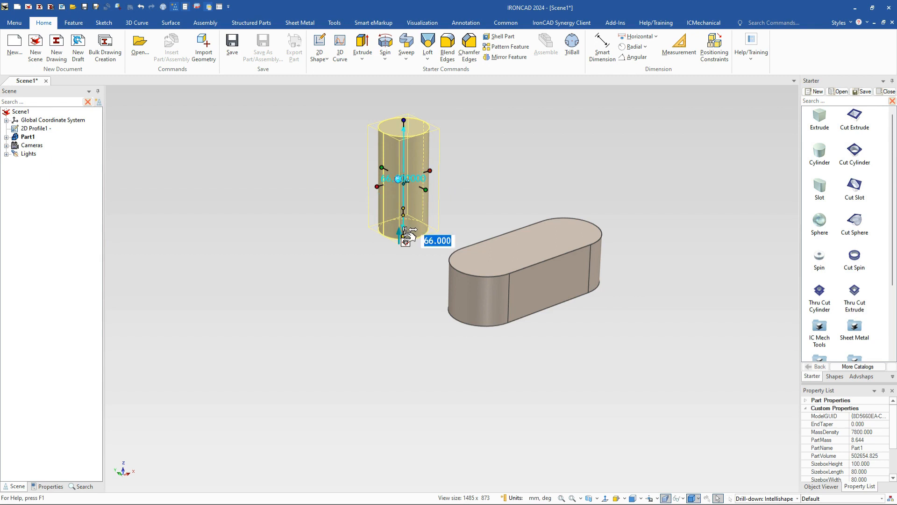
{"action": "type", "text": "15+"}
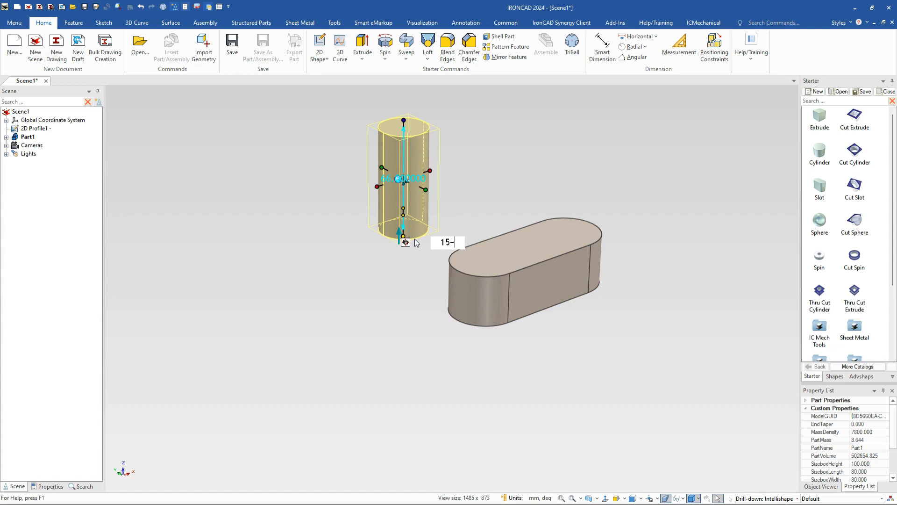
{"action": "type", "text": "8"}
{"action": "key", "text": "Return"}
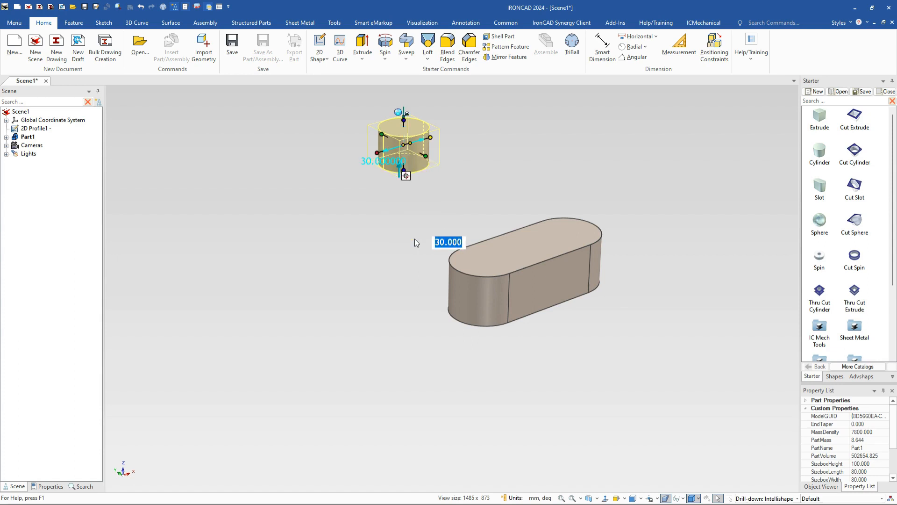
{"action": "left_click", "coordinate": [463, 156]}
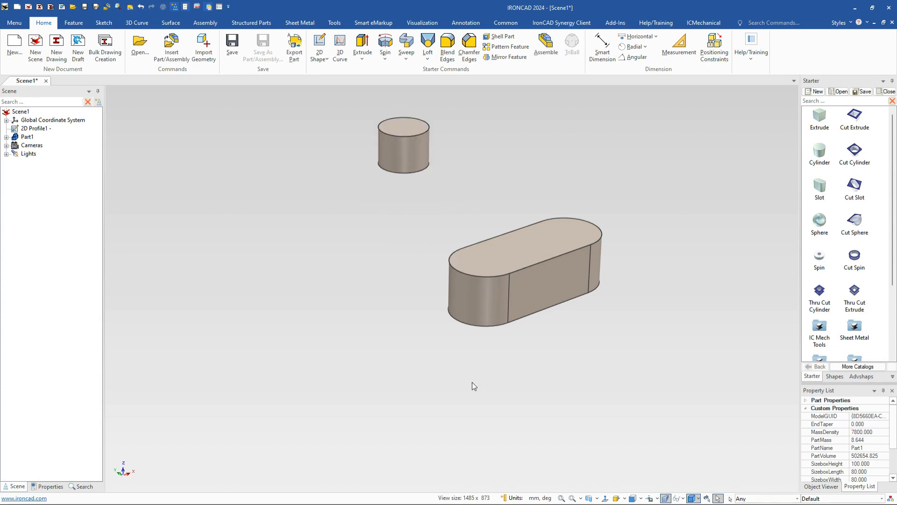
- Start an Extrude on the existing part with a new sketch placed Normal to Curve at Point, at the midpoint of the slot block's straight upper edge facing the cylinder
{"action": "middle_click_drag", "start_coordinate": [472, 382], "coordinate": [352, 312]}
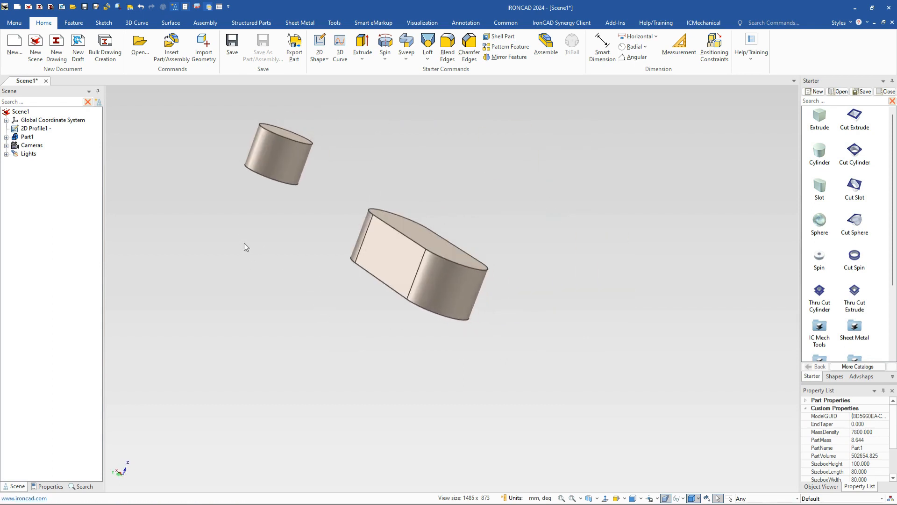
{"action": "scroll", "coordinate": [275, 208], "scroll_direction": "down", "scroll_amount": 2}
{"action": "scroll", "coordinate": [308, 226], "scroll_direction": "up", "scroll_amount": 3}
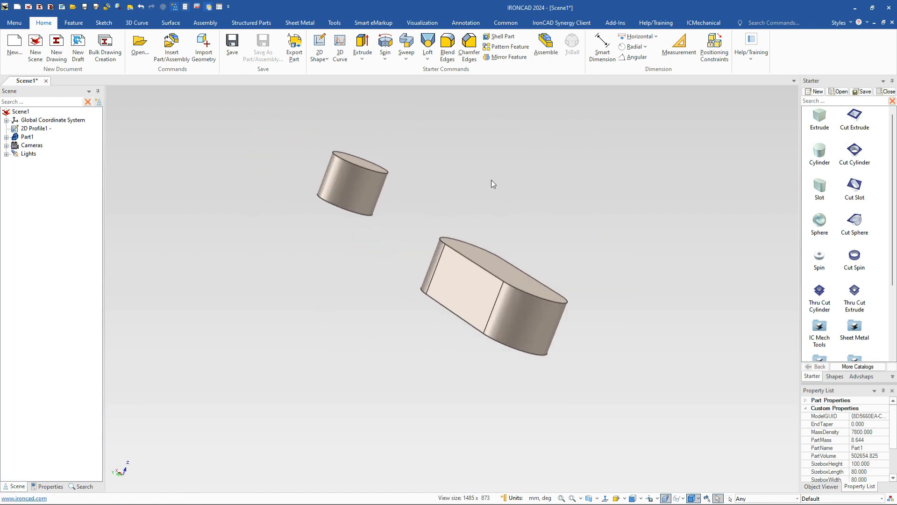
{"action": "left_click", "coordinate": [362, 44]}
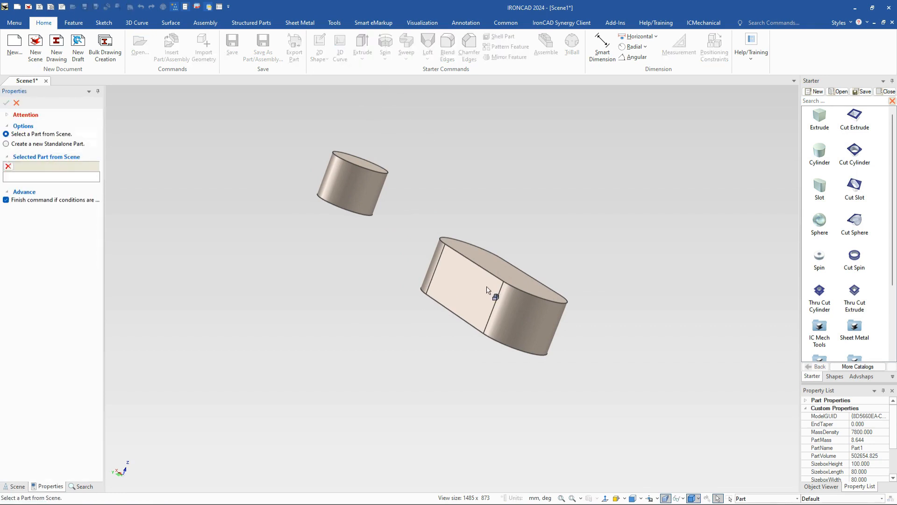
{"action": "left_click", "coordinate": [471, 327]}
{"action": "left_click", "coordinate": [66, 142]}
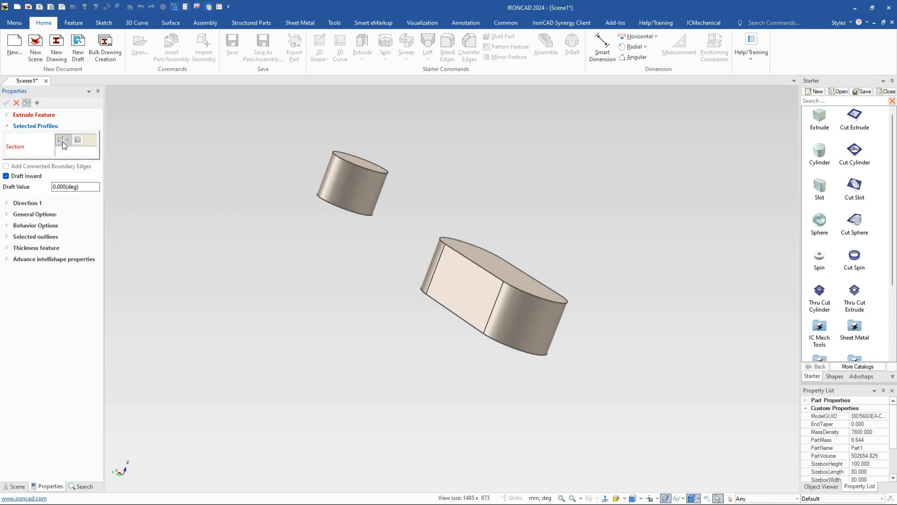
{"action": "left_click", "coordinate": [8, 203]}
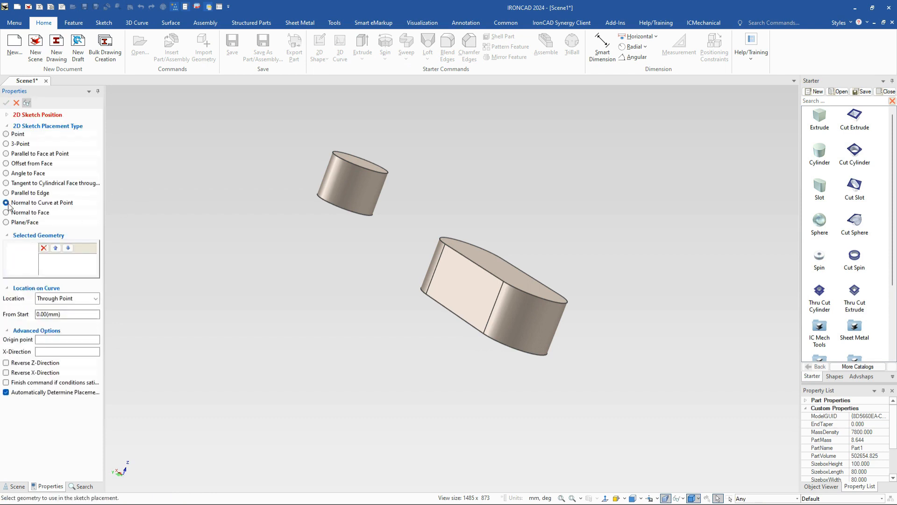
{"action": "left_click", "coordinate": [473, 262]}
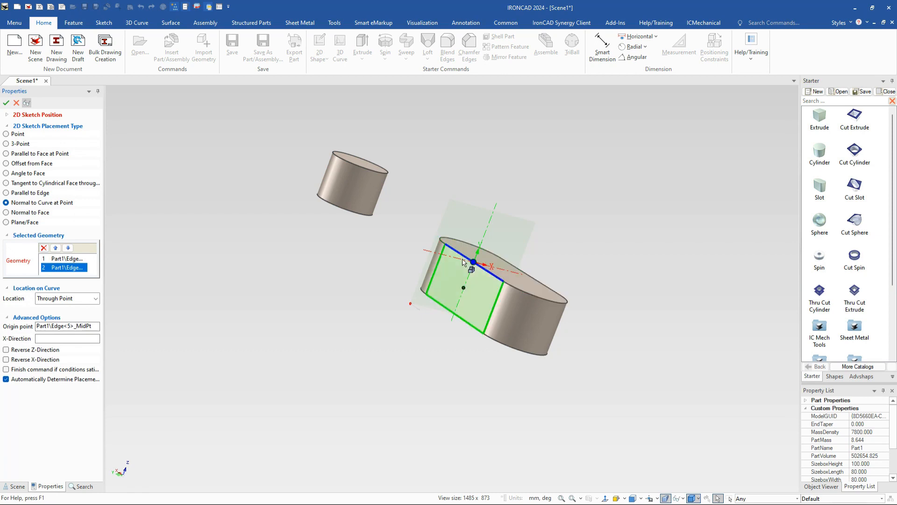
{"action": "left_click", "coordinate": [4, 102]}
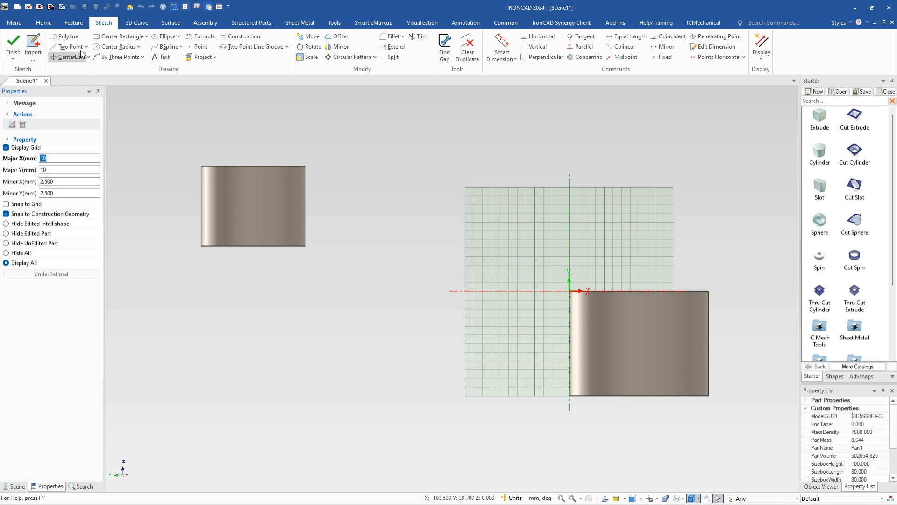
- Draw a 6 mm horizontal polyline segment at a 180-degree slope from the sketch origin toward the cylinder
{"action": "left_click", "coordinate": [66, 36]}
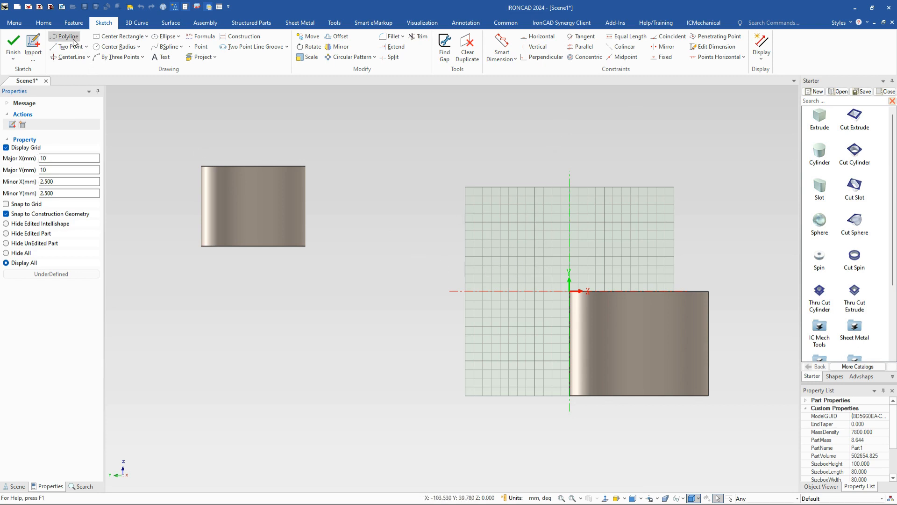
{"action": "left_click", "coordinate": [570, 292]}
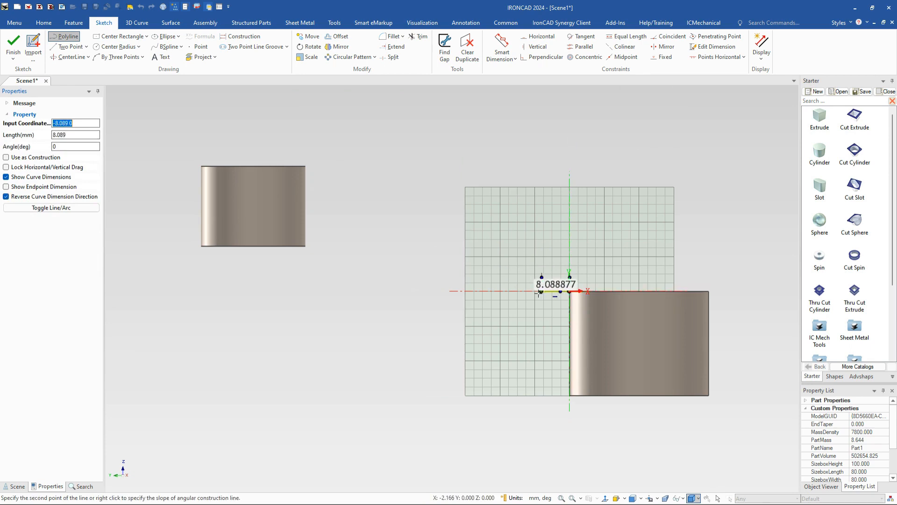
{"action": "right_click", "coordinate": [539, 293]}
{"action": "type", "text": "6"}
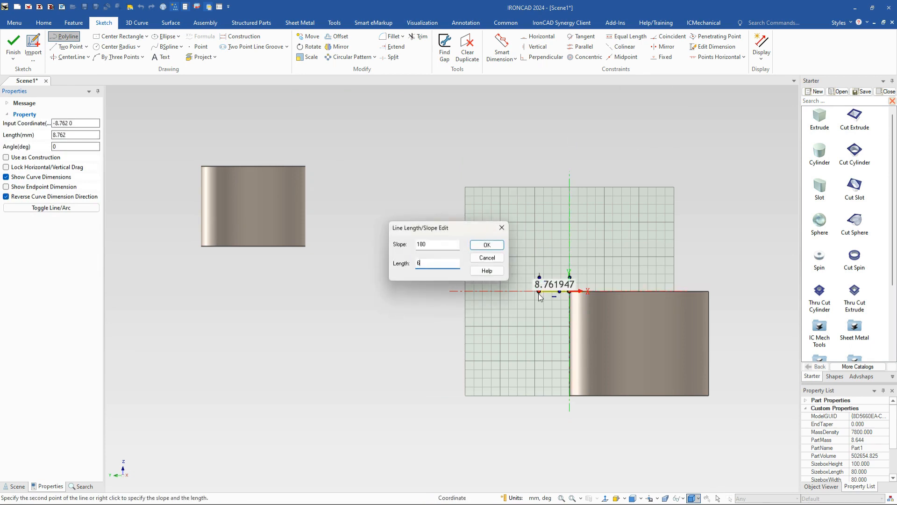
{"action": "key", "text": "Return"}
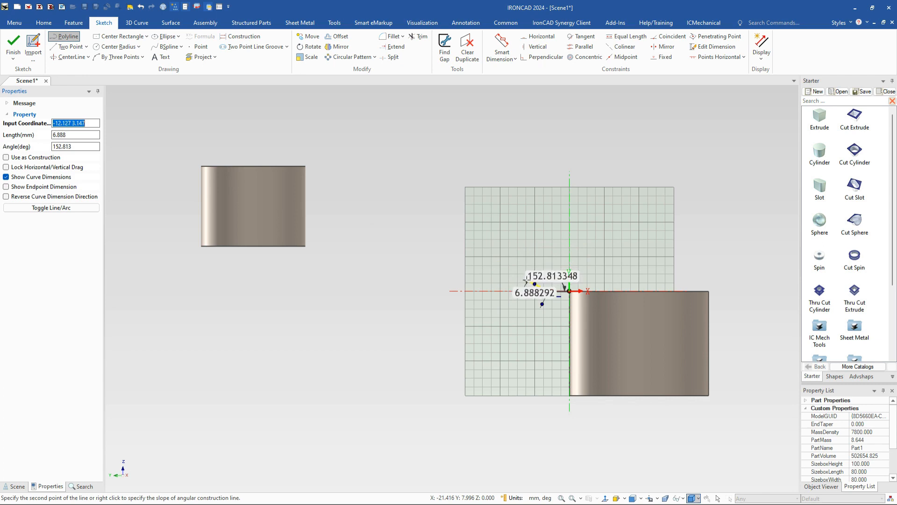
- Continue the polyline with a tangent arc of radius 25 mm and angle -30 degrees, ending in a 150-degree line about 73 mm long toward the cylinder
{"action": "left_click_drag", "start_coordinate": [527, 282], "coordinate": [512, 278]}
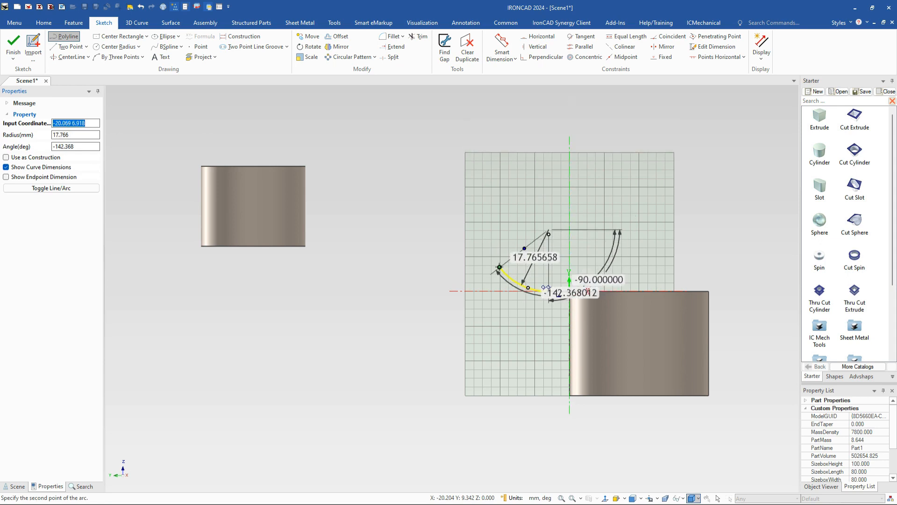
{"action": "right_click", "coordinate": [500, 267]}
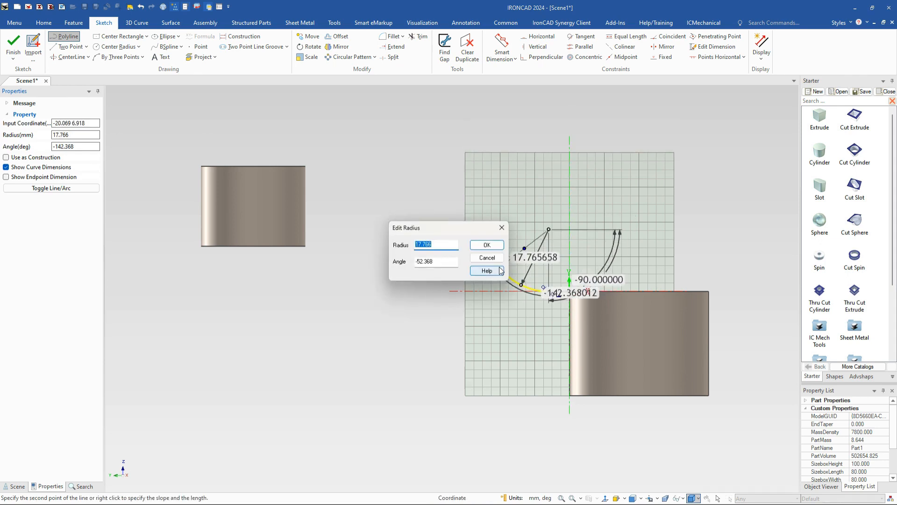
{"action": "type", "text": "25"}
{"action": "key", "text": "Tab"}
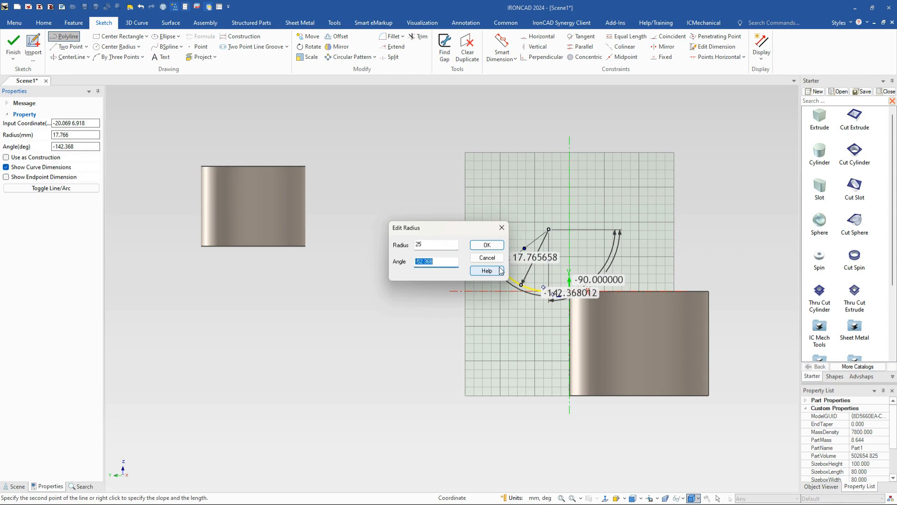
{"action": "type", "text": "-30"}
{"action": "key", "text": "Return"}
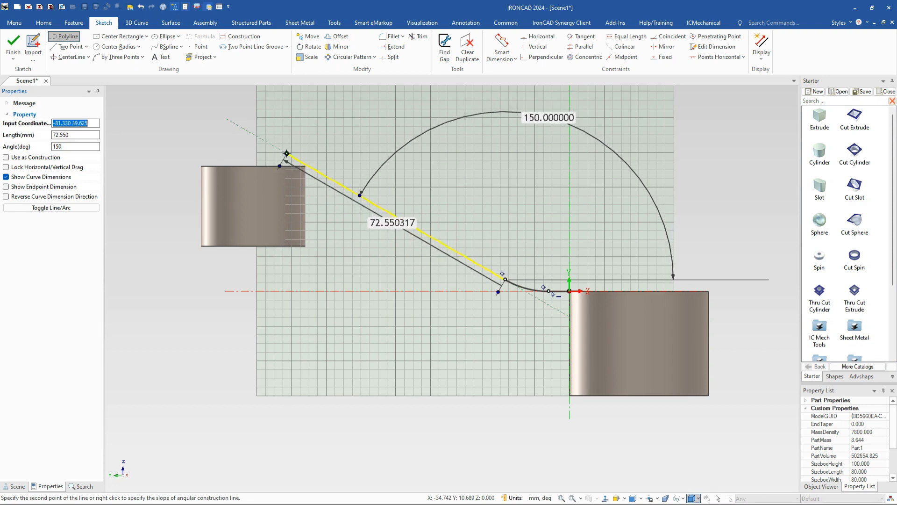
{"action": "left_click", "coordinate": [287, 153]}
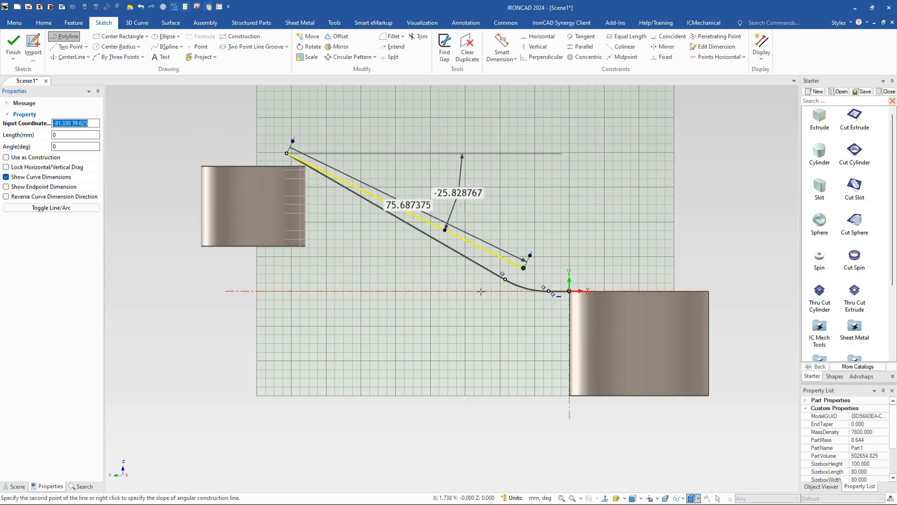
{"action": "key", "text": "Escape"}
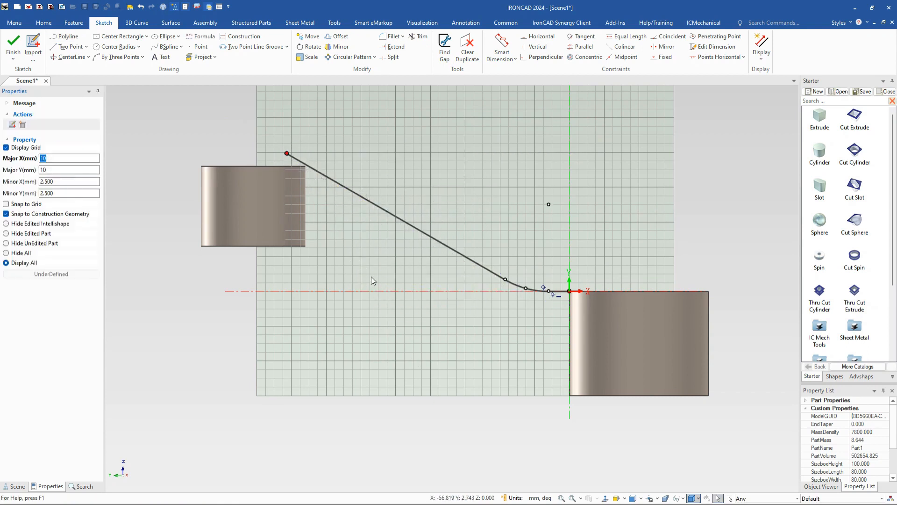
- Offset the connected polyline 15 mm downward with one copy, using the flipped direction and no offset constraint
{"action": "left_click", "coordinate": [382, 214]}
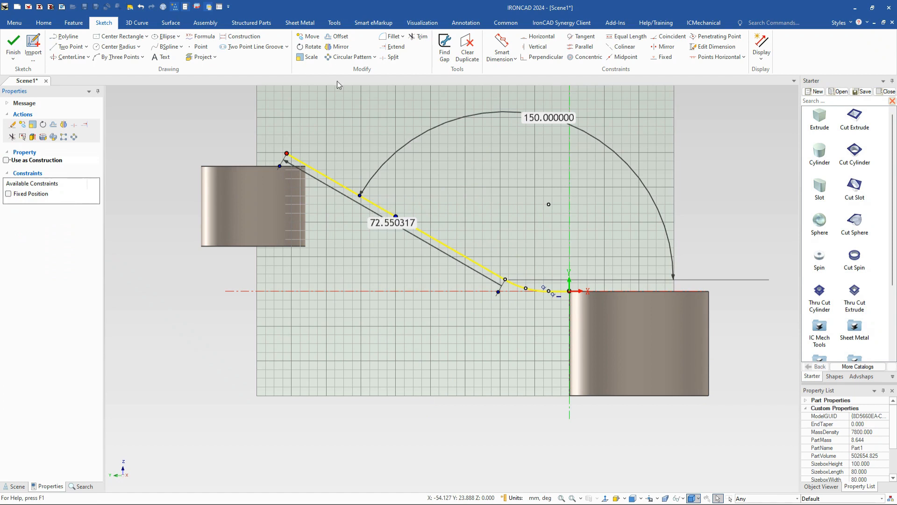
{"action": "left_click", "coordinate": [336, 36]}
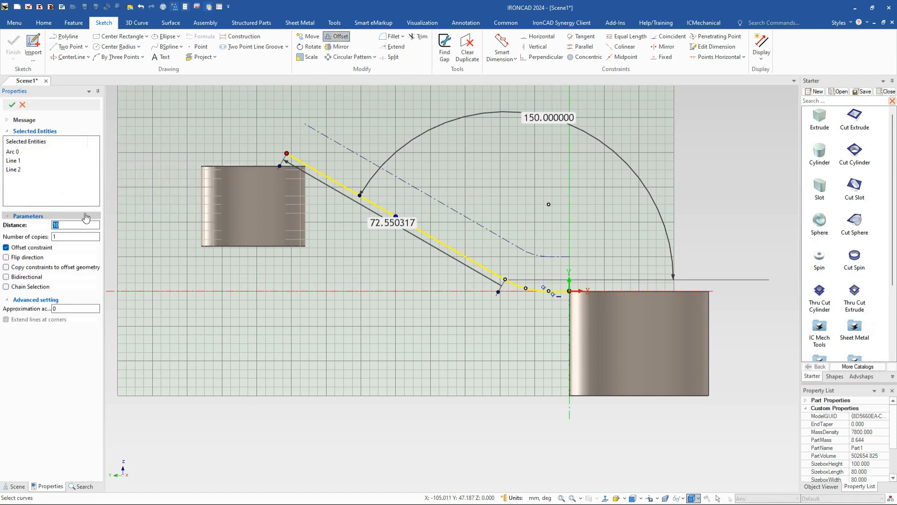
{"action": "type", "text": "15"}
{"action": "left_click", "coordinate": [5, 249]}
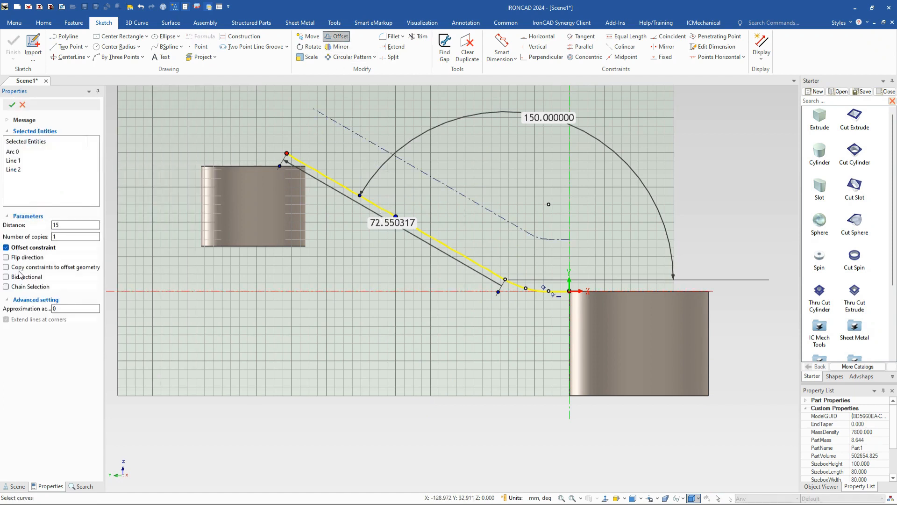
{"action": "left_click", "coordinate": [6, 257]}
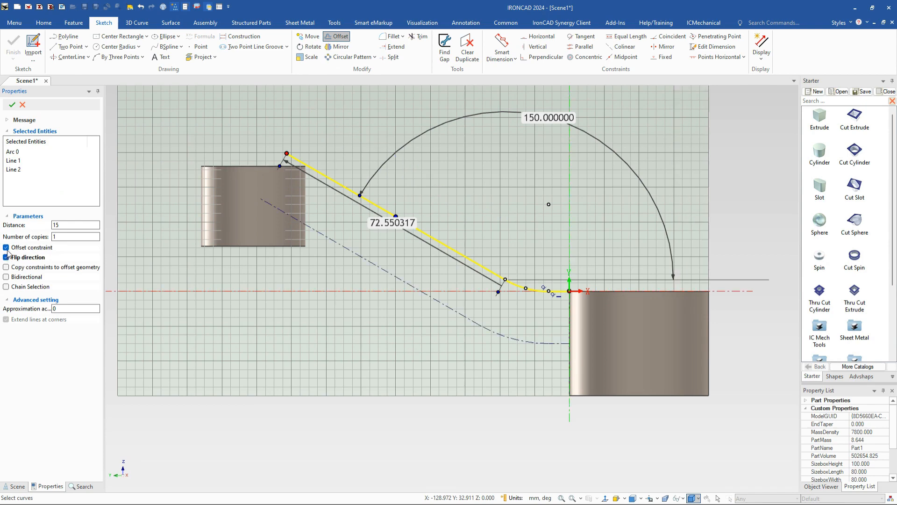
{"action": "left_click", "coordinate": [7, 248]}
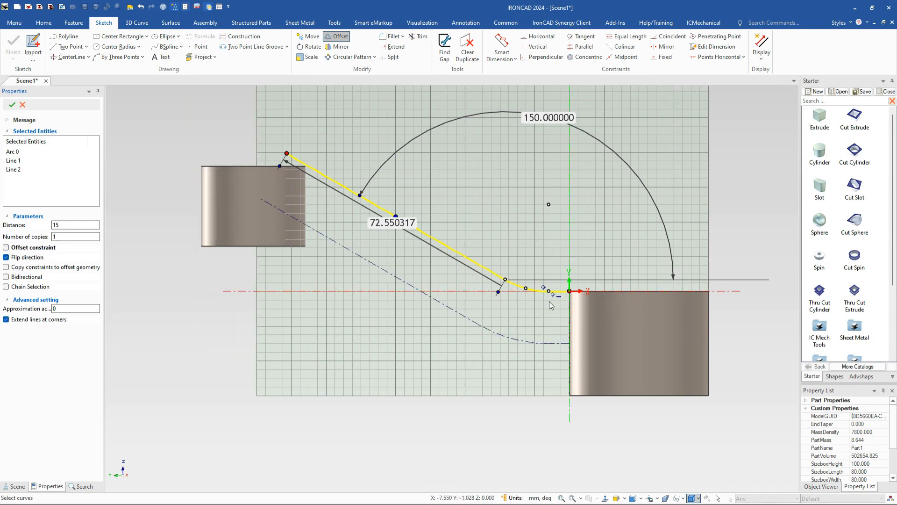
{"action": "left_click", "coordinate": [12, 105]}
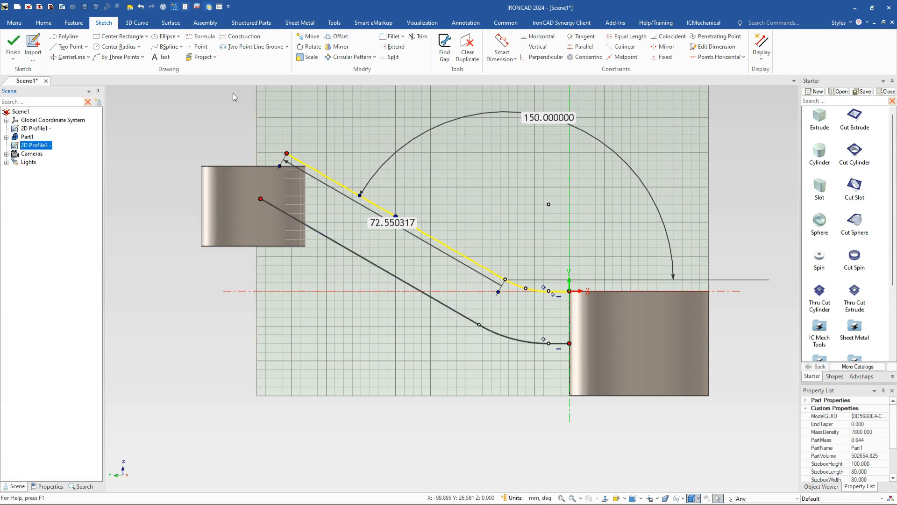
- Draw a horizontal two-point line about 33 mm long from the middle of the cylinder's lower edge toward the slot block
{"action": "left_click", "coordinate": [86, 46]}
{"action": "left_click", "coordinate": [77, 55]}
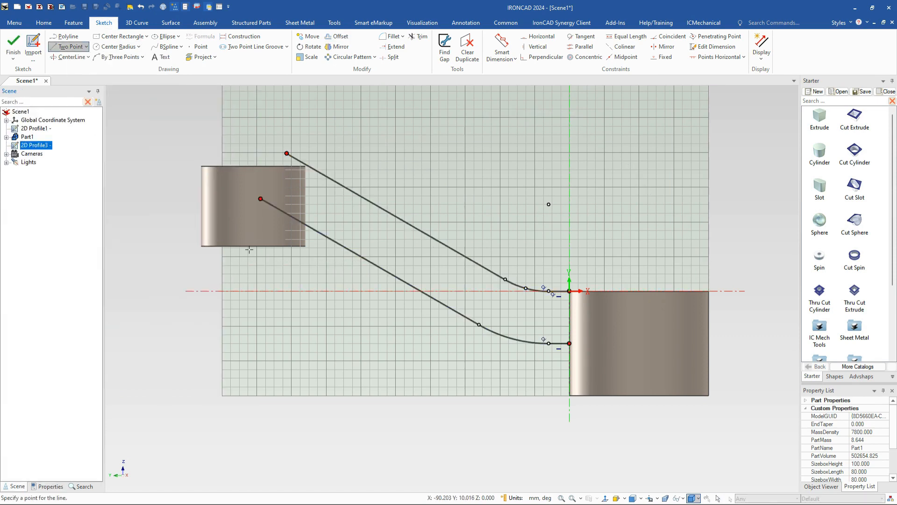
{"action": "left_click", "coordinate": [253, 246]}
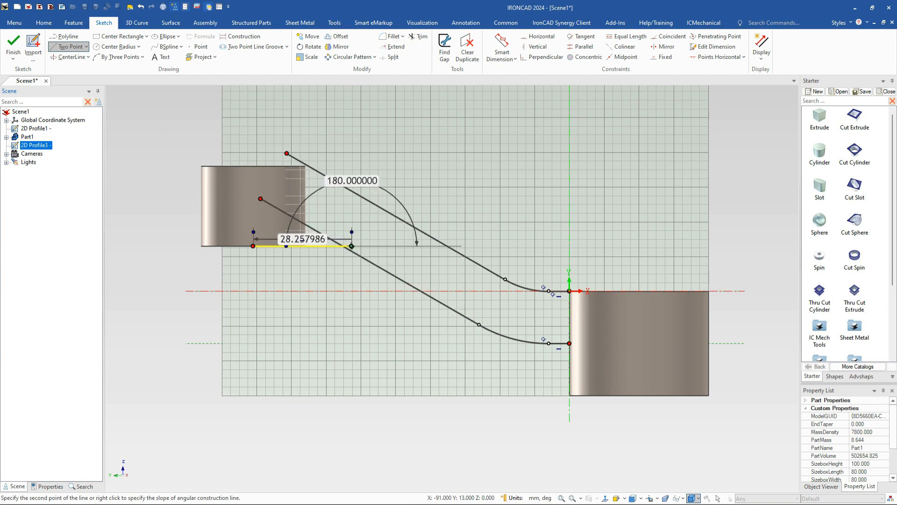
{"action": "left_click", "coordinate": [367, 245]}
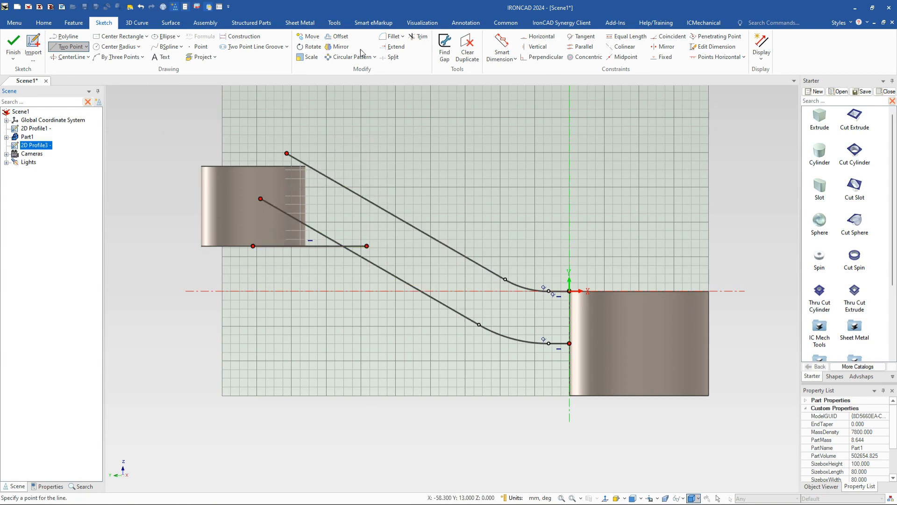
- Offset the horizontal line at the cylinder's lower edge 15 mm upward
{"action": "left_click", "coordinate": [336, 36]}
{"action": "left_click", "coordinate": [313, 245]}
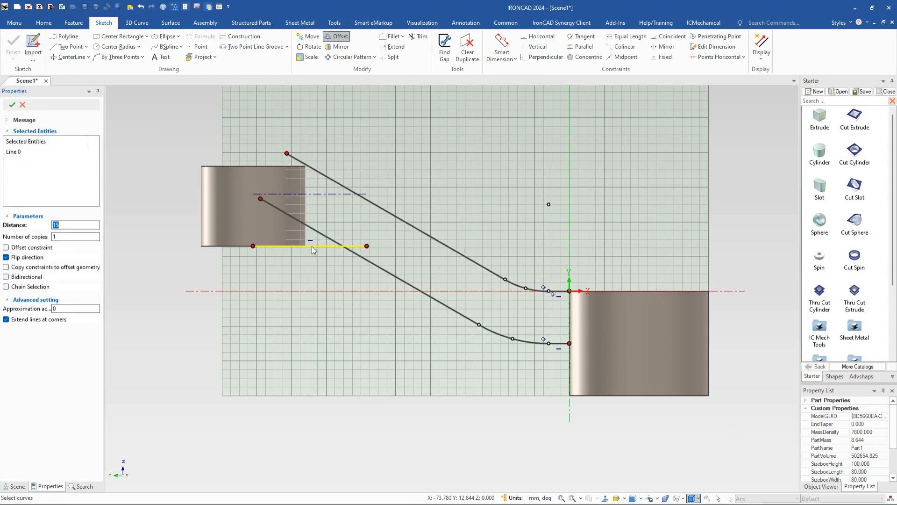
{"action": "left_click", "coordinate": [12, 104]}
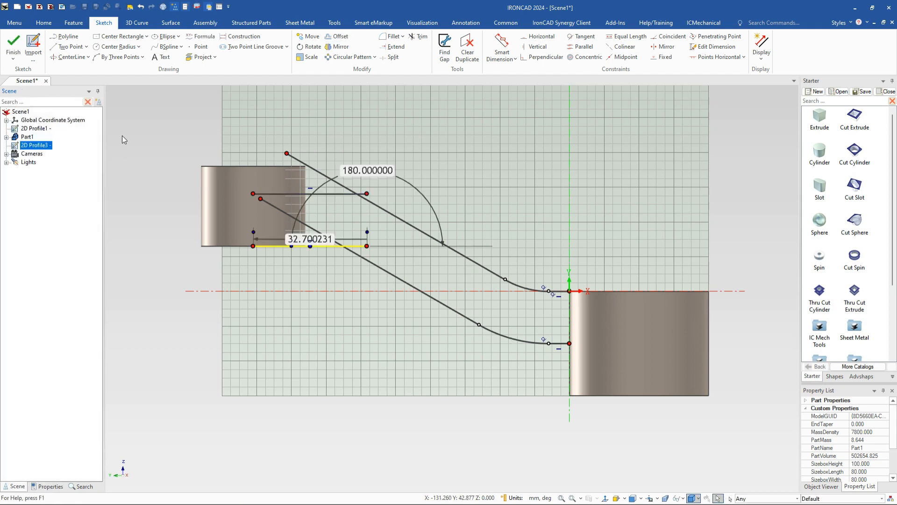
- Trim the overhanging ends of the two horizontal lines and the two sloped lines where they cross near the cylinder
{"action": "left_click", "coordinate": [418, 36]}
{"action": "left_click", "coordinate": [362, 193]}
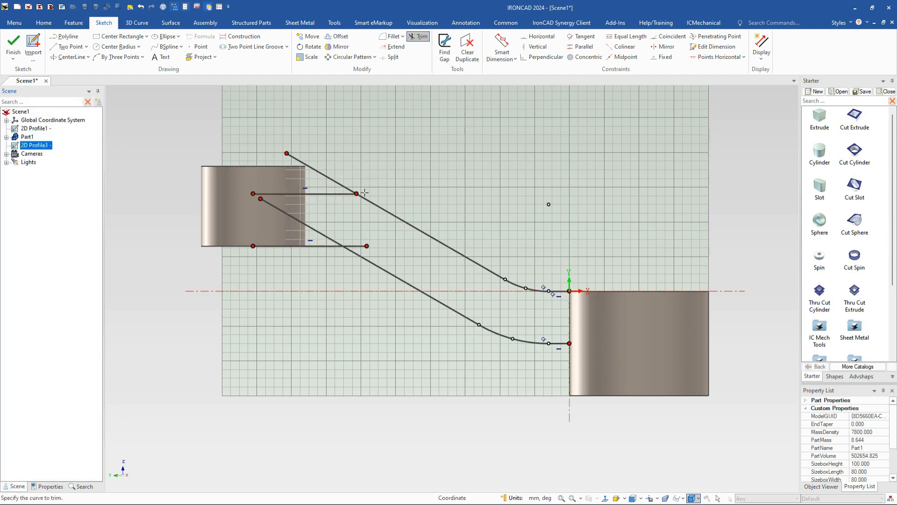
{"action": "left_click", "coordinate": [331, 177]}
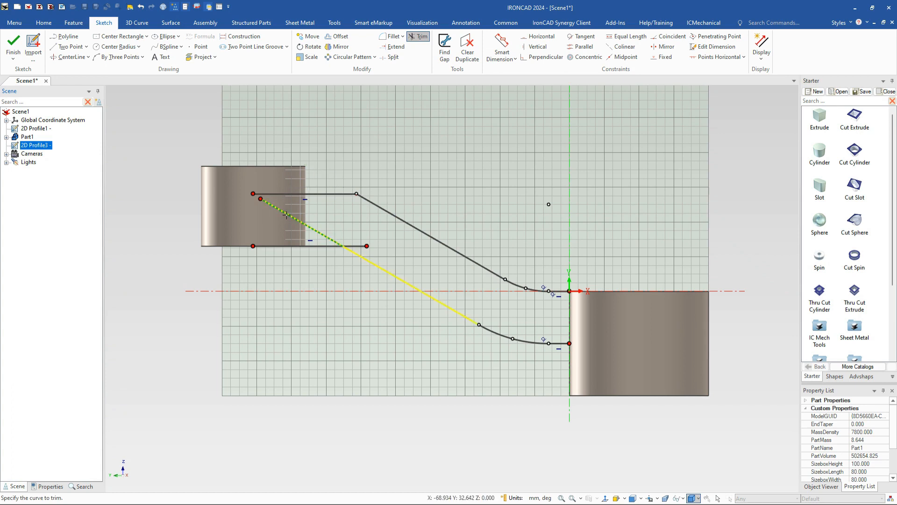
{"action": "left_click", "coordinate": [277, 209]}
{"action": "left_click", "coordinate": [357, 245]}
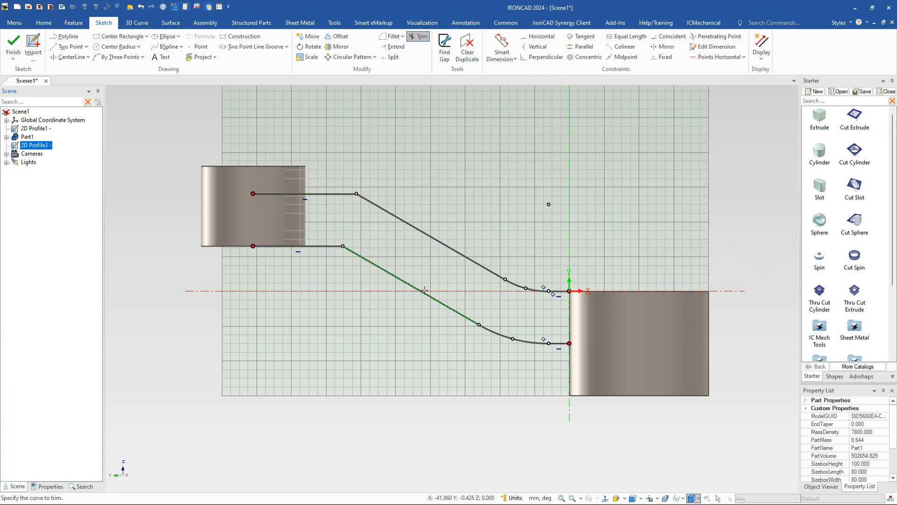
{"action": "key", "text": "Escape"}
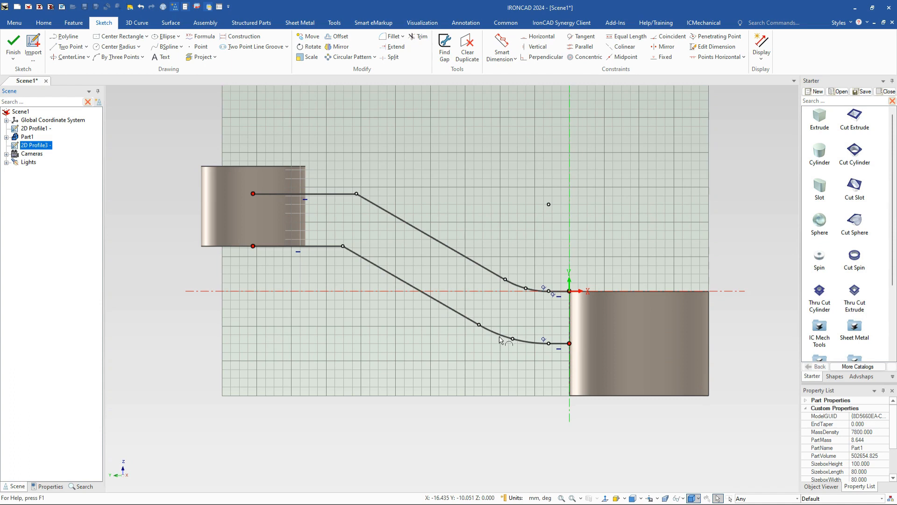
- Fillet the upper corner between the horizontal and sloped lines near the cylinder with a 40 mm radius
{"action": "left_click", "coordinate": [505, 335]}
{"action": "left_click", "coordinate": [389, 331]}
{"action": "left_click", "coordinate": [391, 36]}
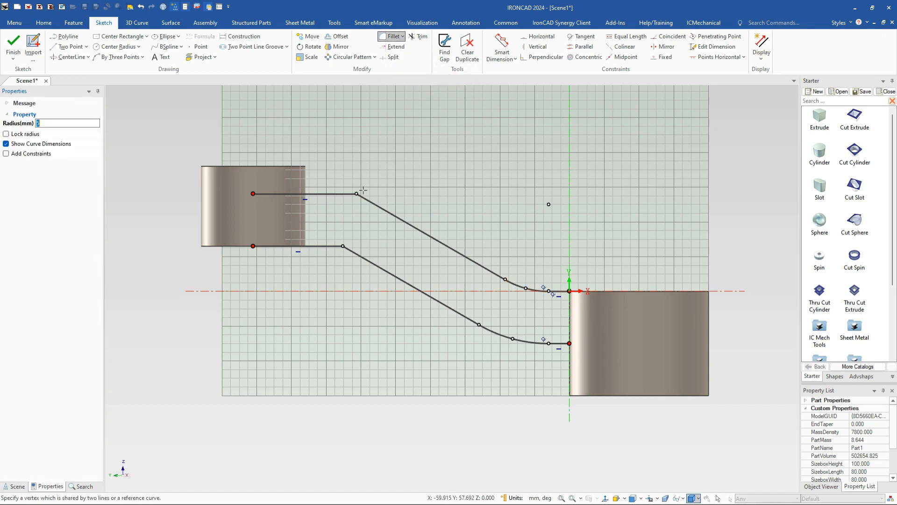
{"action": "right_click", "coordinate": [360, 222]}
{"action": "type", "text": "40"}
{"action": "key", "text": "Return"}
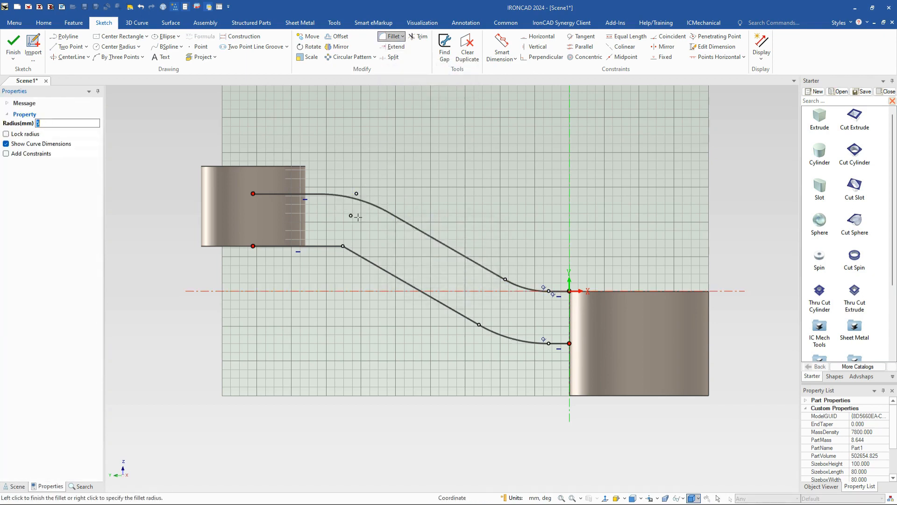
- Fillet the lower corner between the horizontal and sloped lines near the cylinder with a 25 mm radius
{"action": "left_click", "coordinate": [343, 246]}
{"action": "right_click", "coordinate": [338, 274]}
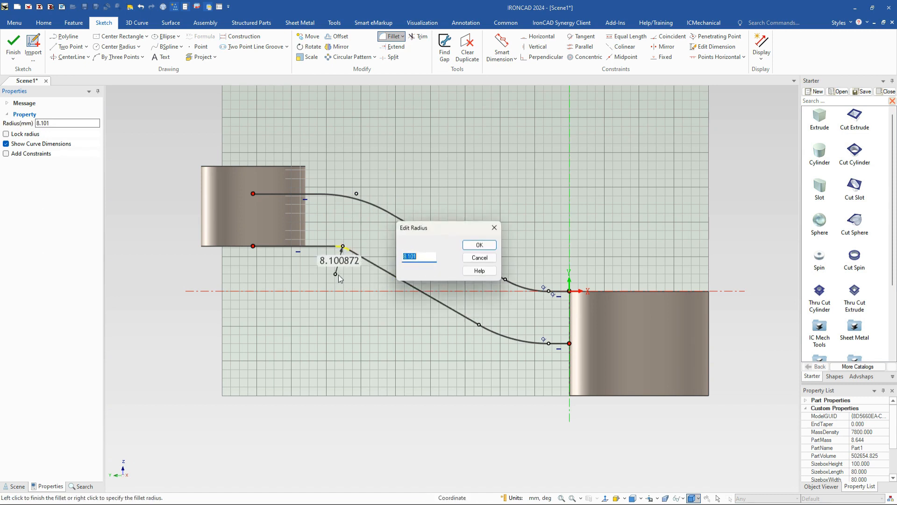
{"action": "type", "text": "25"}
{"action": "key", "text": "Return"}
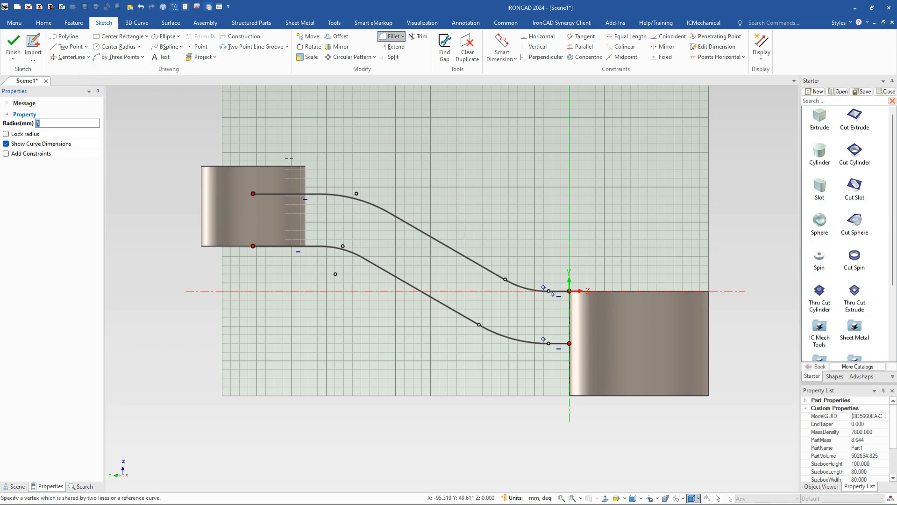
- Close the profile with vertical two-point lines joining the upper and lower curves at the cylinder and slot block ends
{"action": "key", "text": "s"}
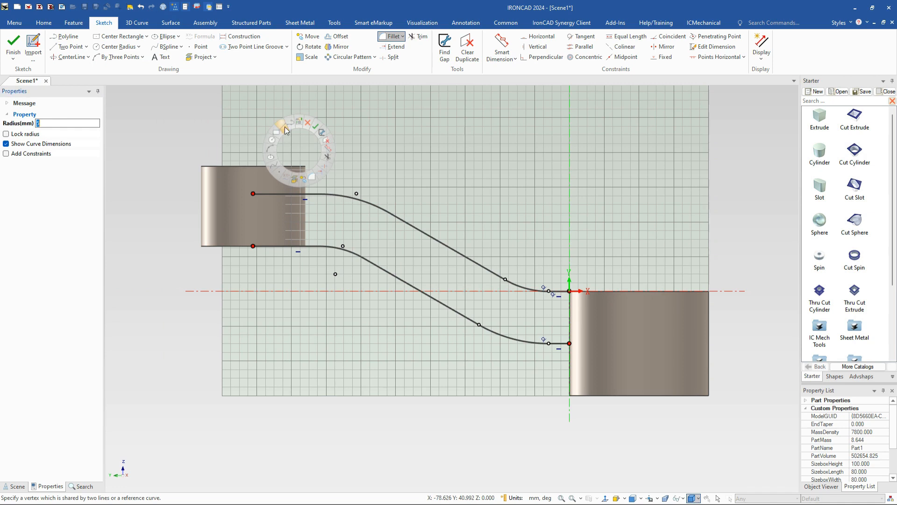
{"action": "left_click", "coordinate": [283, 131]}
{"action": "left_click", "coordinate": [254, 193]}
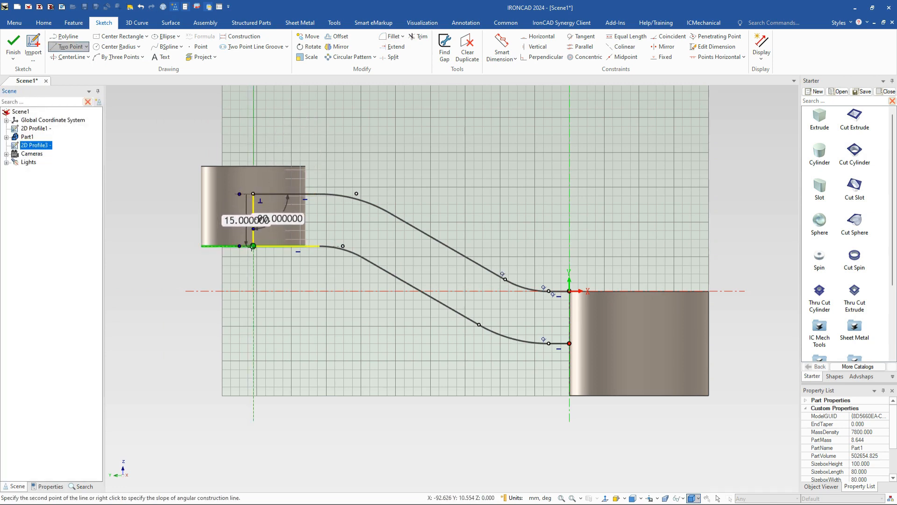
{"action": "left_click", "coordinate": [253, 246]}
{"action": "left_click", "coordinate": [569, 291]}
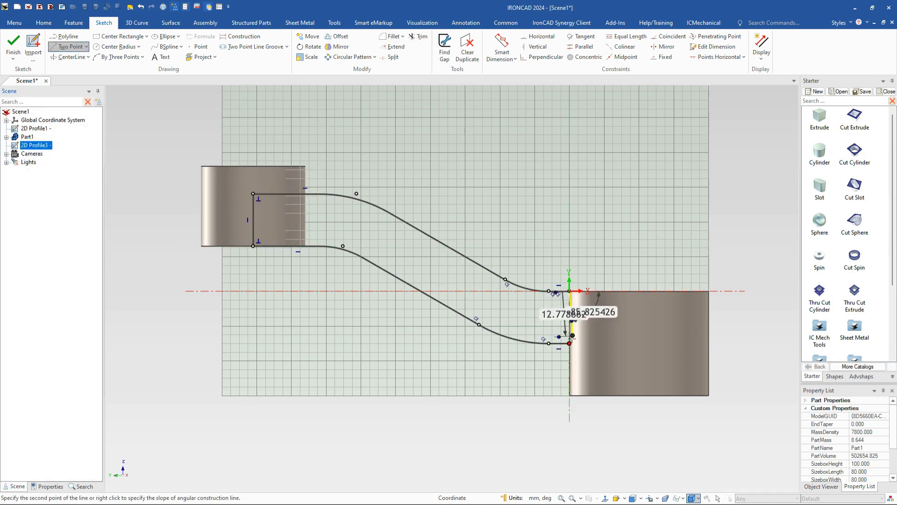
{"action": "left_click", "coordinate": [570, 343]}
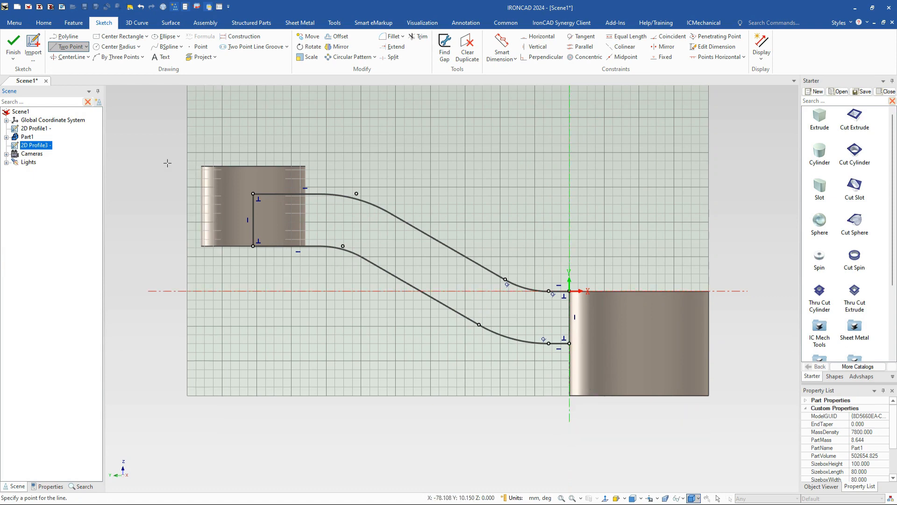
- Finish the sketch and extrude the connecting profile as added material with Midplane depth and an extrusion value of 15 mm
{"action": "left_click", "coordinate": [16, 55]}
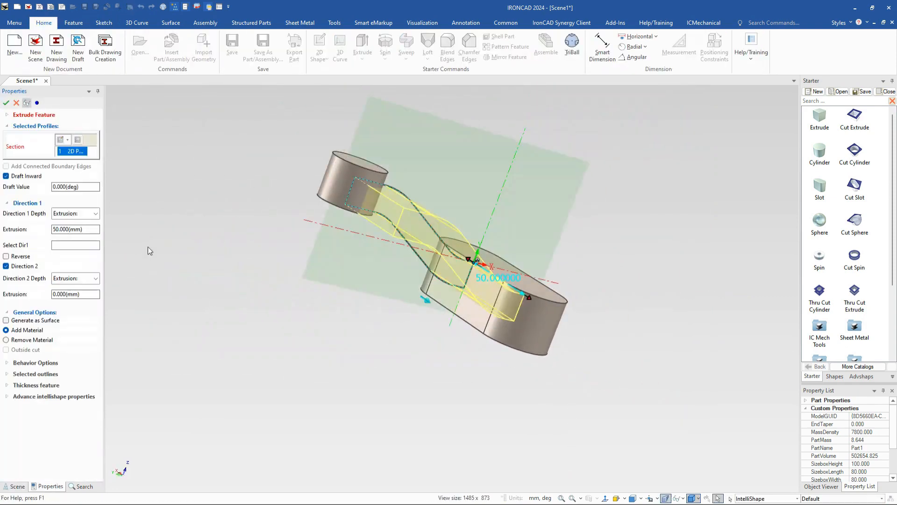
{"action": "left_click", "coordinate": [70, 213]}
{"action": "left_click", "coordinate": [79, 281]}
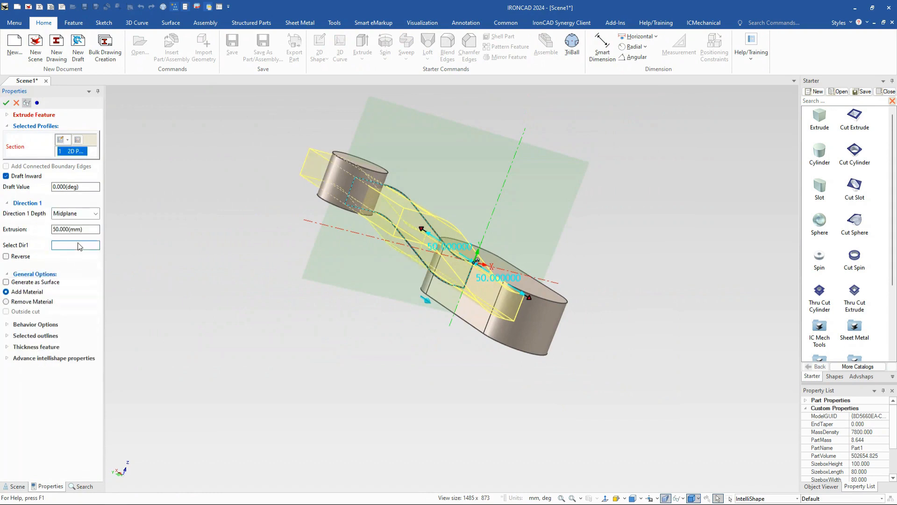
{"action": "left_click", "coordinate": [68, 230]}
{"action": "type", "text": "15"}
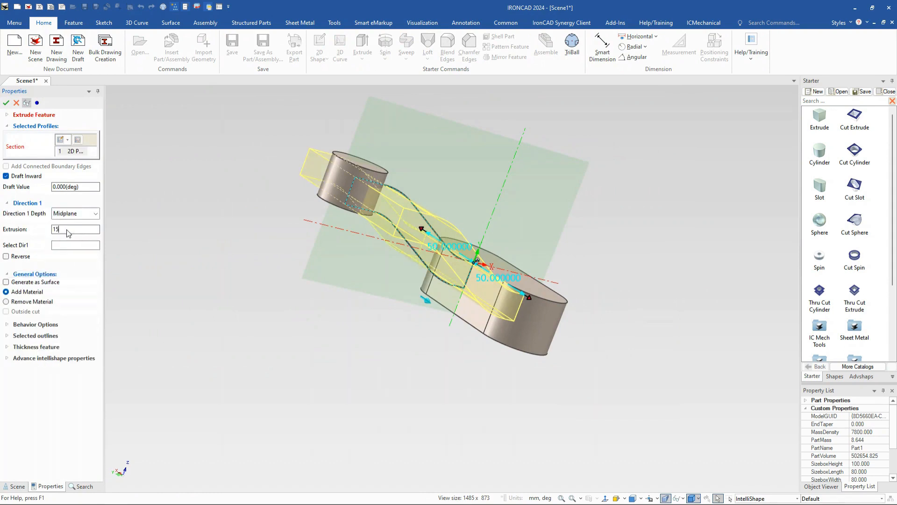
{"action": "key", "text": "Tab"}
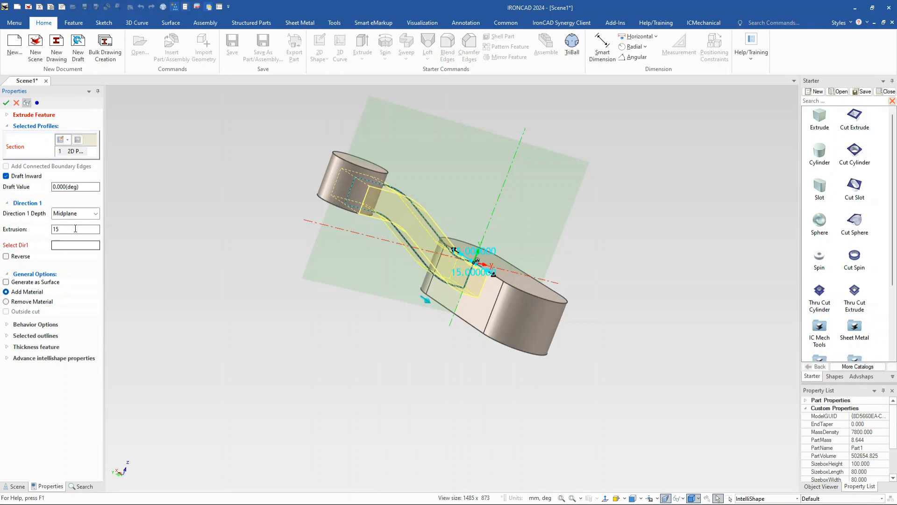
{"action": "middle_click_drag", "start_coordinate": [366, 255], "coordinate": [346, 337]}
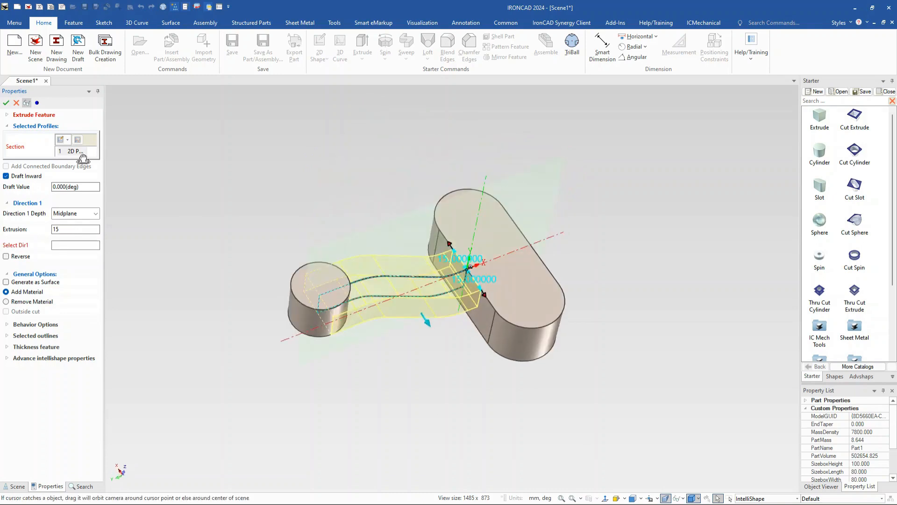
{"action": "left_click", "coordinate": [6, 102]}
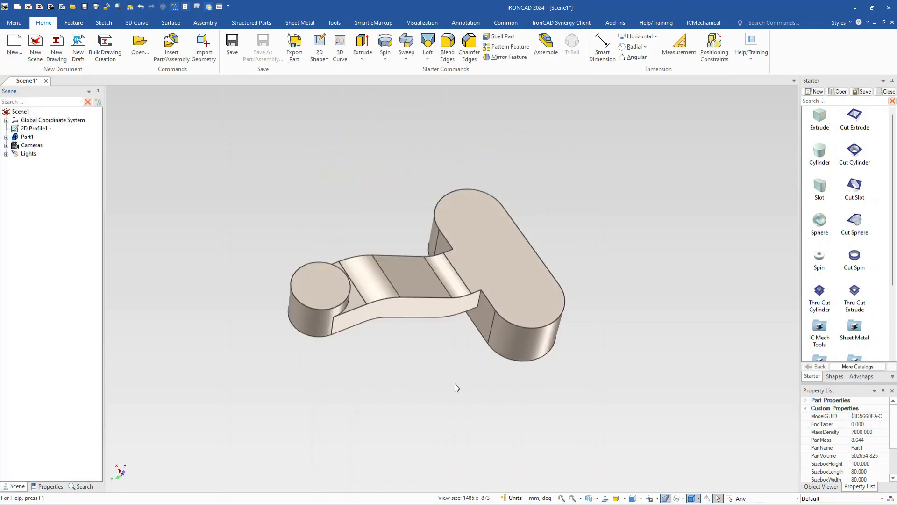
- Cut an 18 mm diameter through hole at the centre of the raised cylinder's top face
{"action": "middle_click_drag", "start_coordinate": [455, 383], "coordinate": [454, 300]}
{"action": "scroll", "coordinate": [427, 260], "scroll_direction": "up", "scroll_amount": 2}
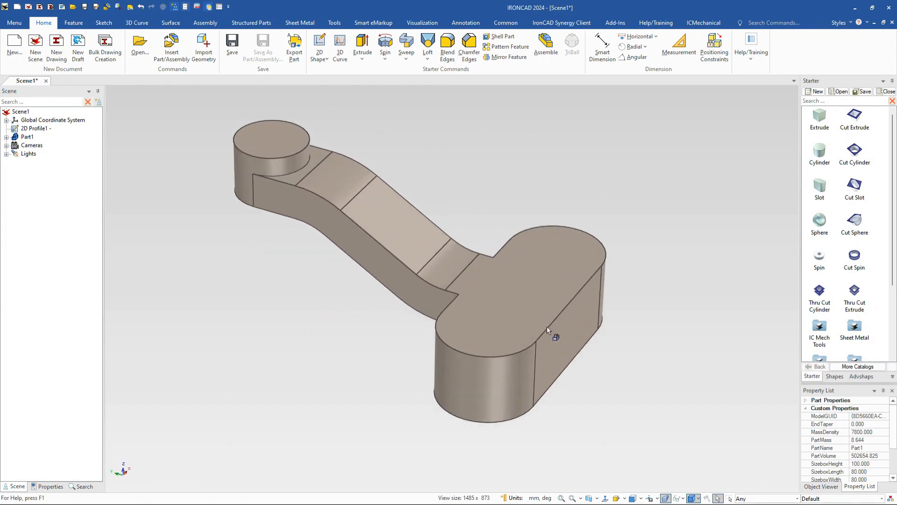
{"action": "left_click_drag", "start_coordinate": [820, 296], "coordinate": [276, 140]}
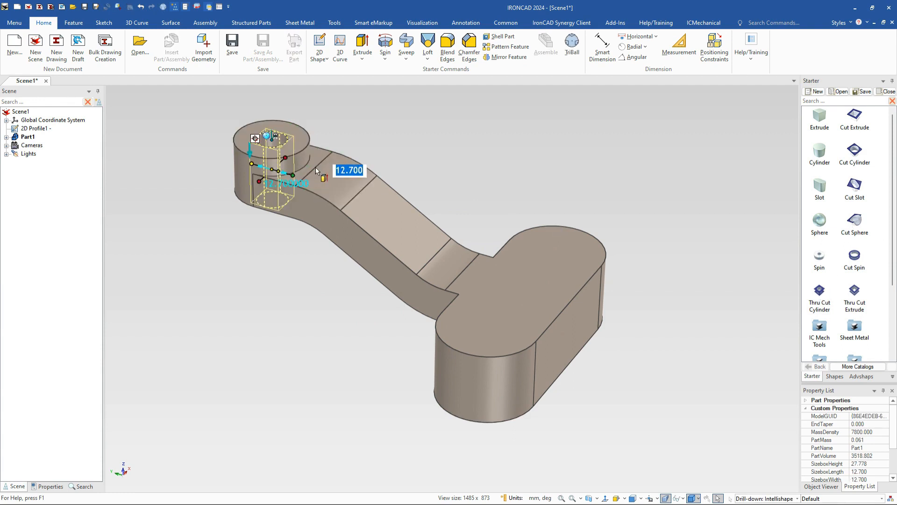
{"action": "type", "text": "18"}
{"action": "key", "text": "Return"}
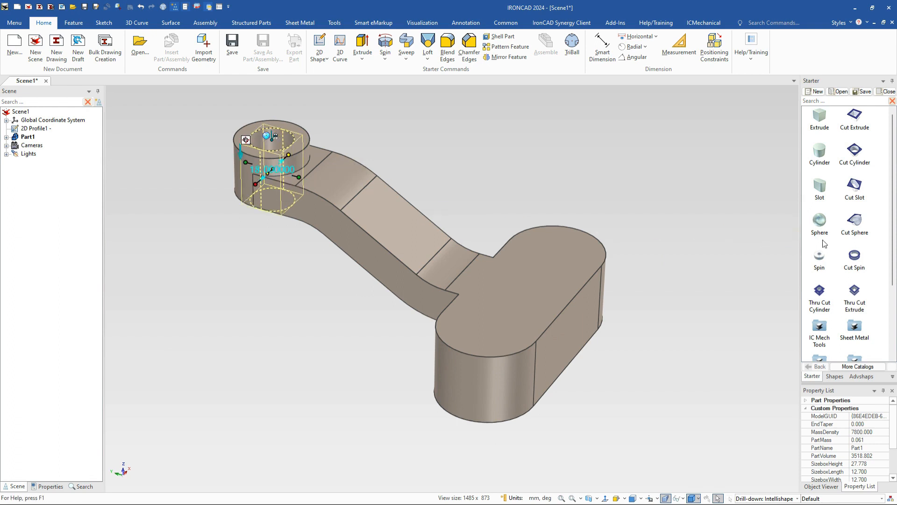
- Cut a 15 mm diameter through hole concentric with the far rounded end of the slot block
{"action": "left_click_drag", "start_coordinate": [819, 296], "coordinate": [555, 250]}
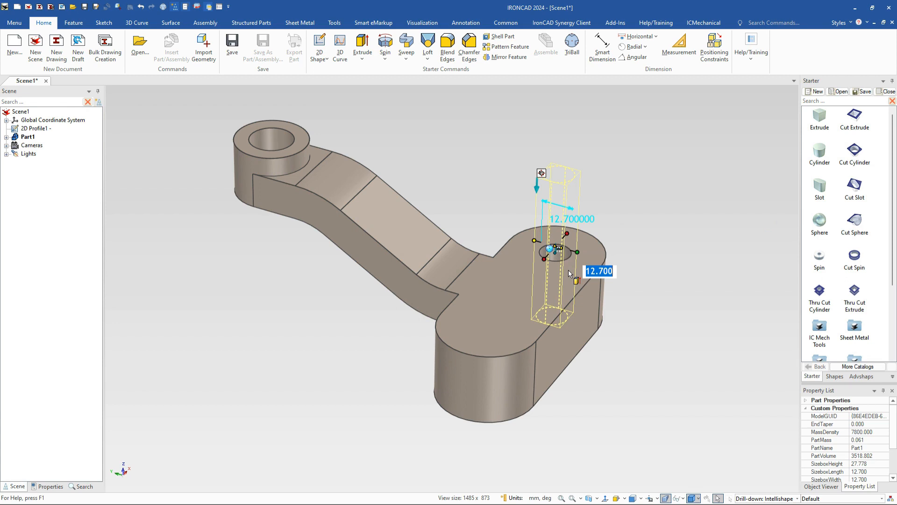
{"action": "type", "text": "15"}
{"action": "key", "text": "Return"}
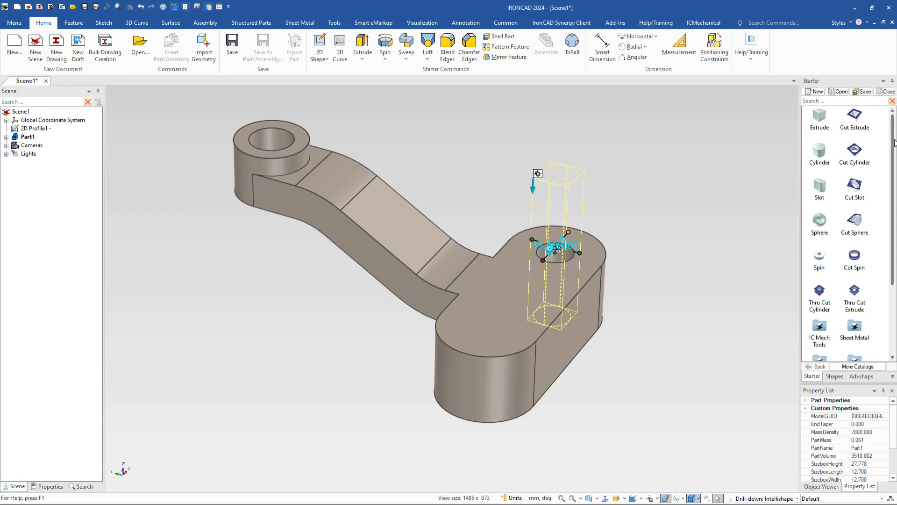
- Add a concentric cylindrical counterbore over the slot block's 15 mm hole, 25 mm in diameter and 4 mm deep
{"action": "left_click_drag", "start_coordinate": [853, 151], "coordinate": [556, 253]}
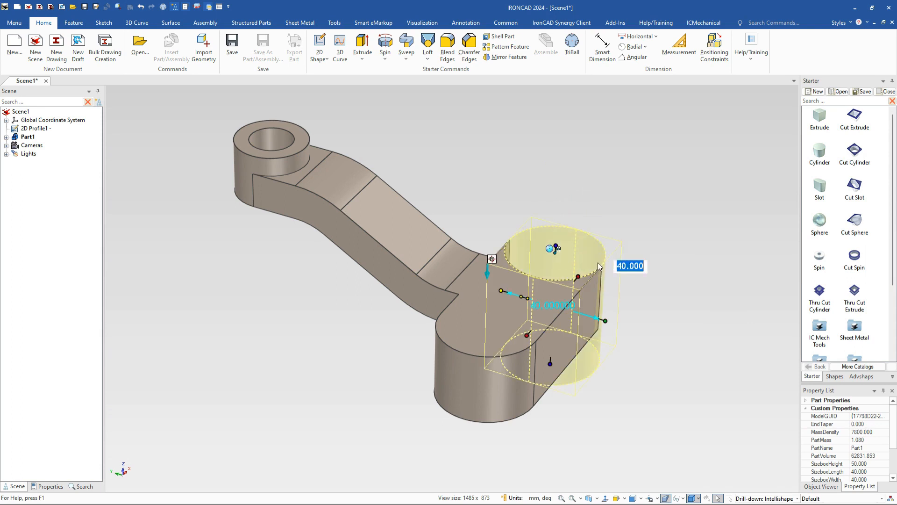
{"action": "type", "text": "25"}
{"action": "key", "text": "Return"}
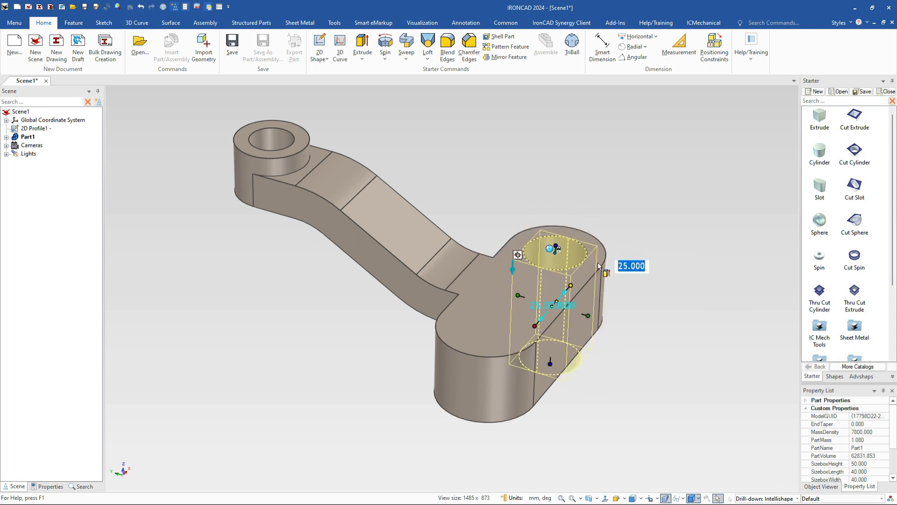
{"action": "key", "text": "Tab"}
{"action": "type", "text": "4"}
{"action": "key", "text": "Tab"}
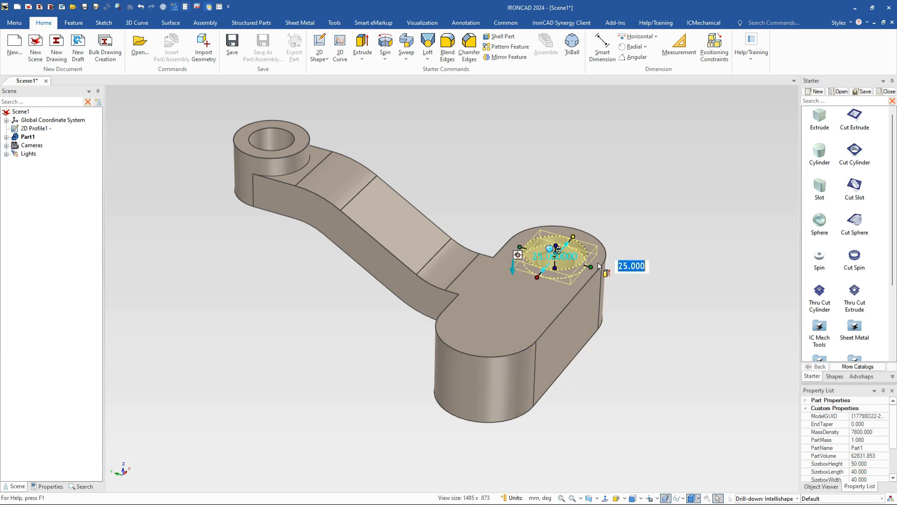
{"action": "left_click", "coordinate": [634, 291]}
- Copy the through hole and its counterbore with the TriBall to the centre of the slot block's near rounded end
{"action": "scroll", "coordinate": [559, 268], "scroll_direction": "up", "scroll_amount": 3}
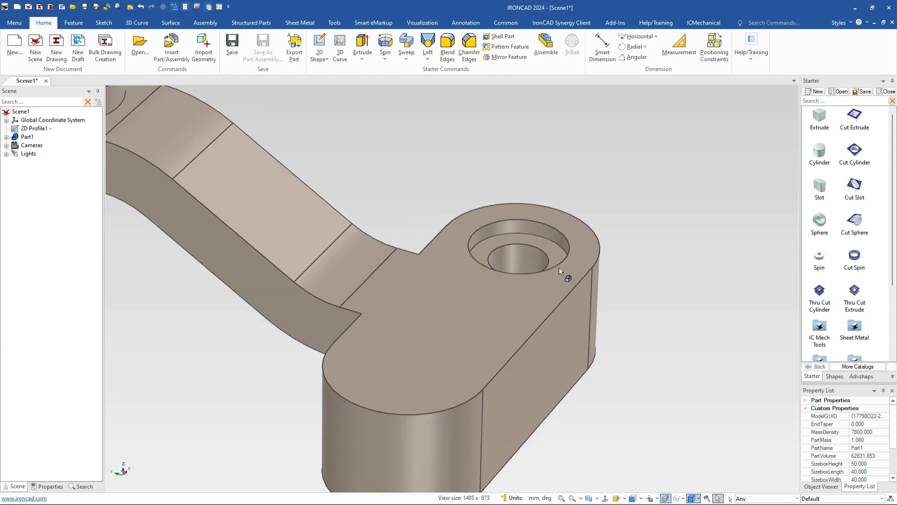
{"action": "left_click", "coordinate": [506, 260]}
{"action": "left_click", "coordinate": [505, 260]}
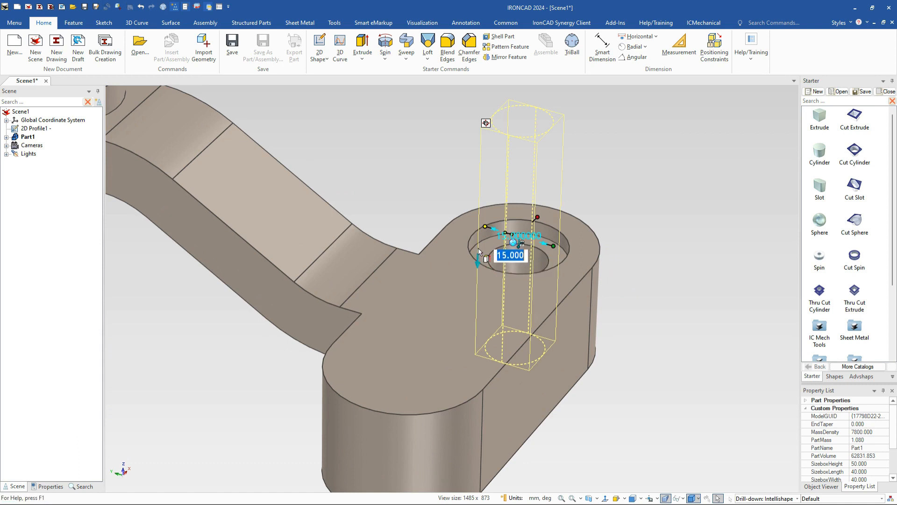
{"action": "key", "text": "F10"}
{"action": "scroll", "coordinate": [485, 255], "scroll_direction": "down", "scroll_amount": 3}
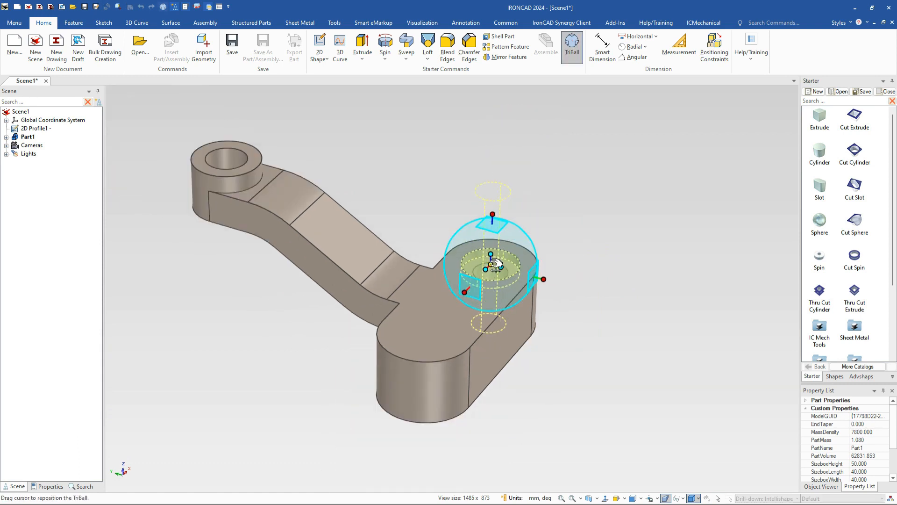
{"action": "left_click_drag", "start_coordinate": [495, 265], "coordinate": [446, 361]}
{"action": "right_click_drag", "start_coordinate": [445, 361], "coordinate": [440, 359]}
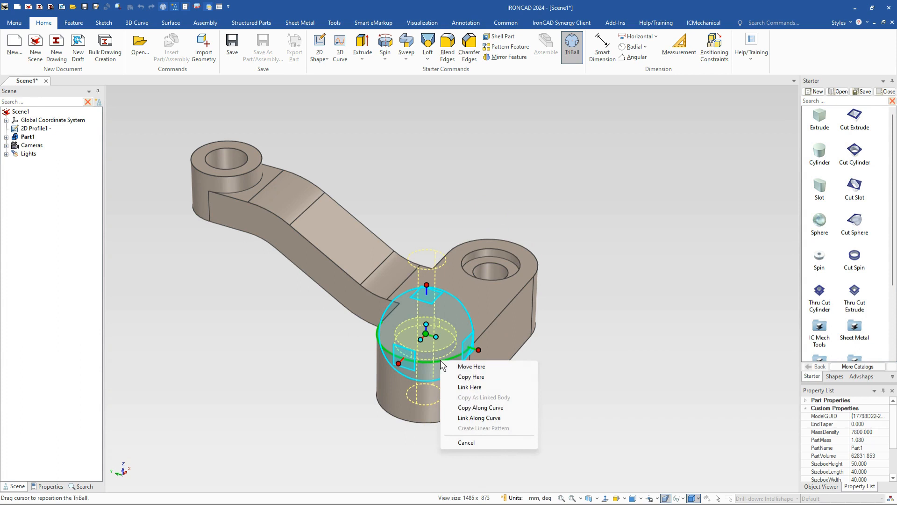
{"action": "left_click", "coordinate": [470, 377]}
{"action": "key", "text": "Return"}
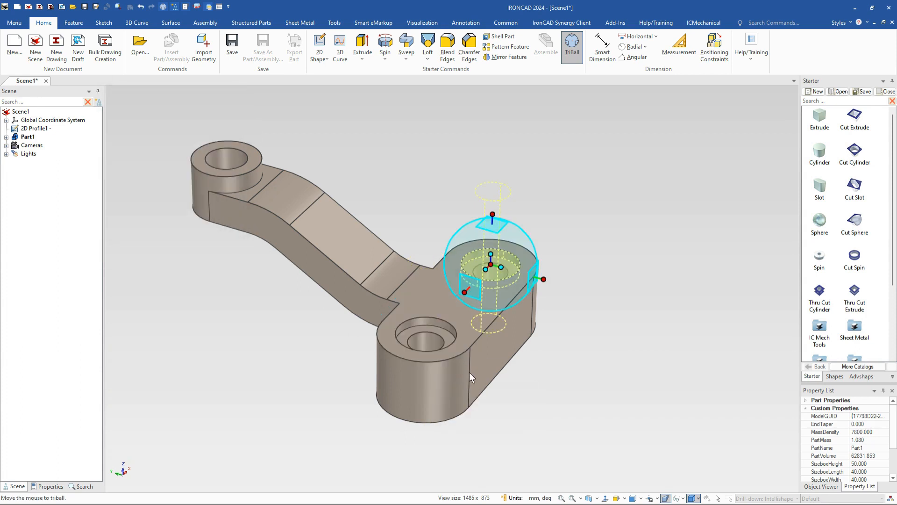
{"action": "key", "text": "Escape"}
{"action": "scroll", "coordinate": [353, 289], "scroll_direction": "up", "scroll_amount": 3}
{"action": "scroll", "coordinate": [364, 268], "scroll_direction": "down", "scroll_amount": 3}
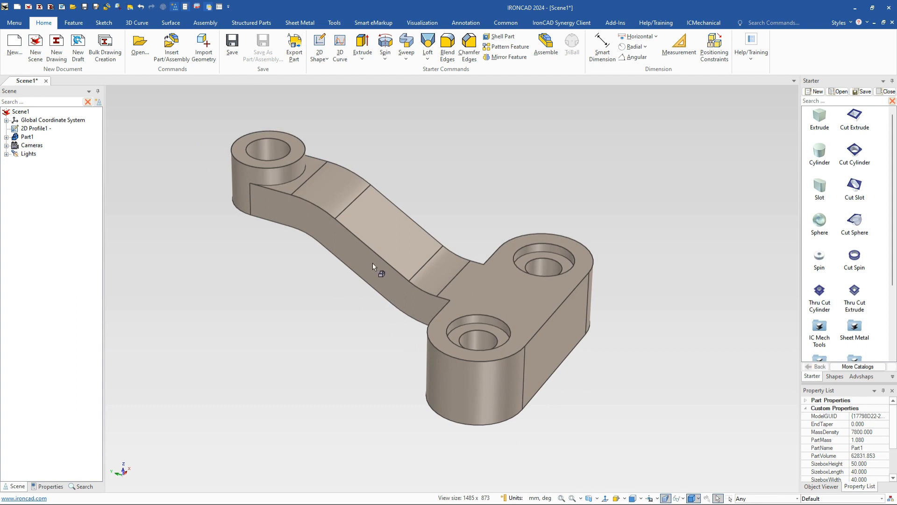
- Set the scene's mass unit to Grams and check the finished part's mass in its properties
{"action": "left_click", "coordinate": [372, 262]}
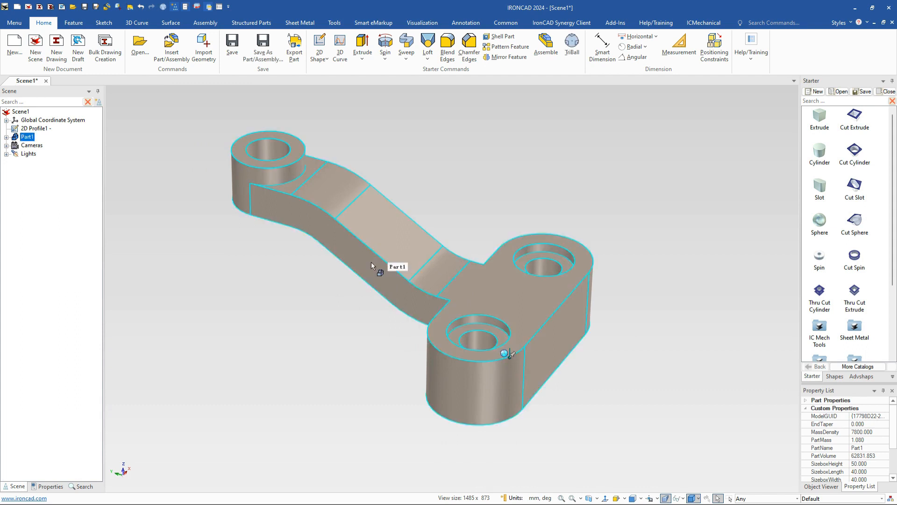
{"action": "left_click", "coordinate": [51, 487]}
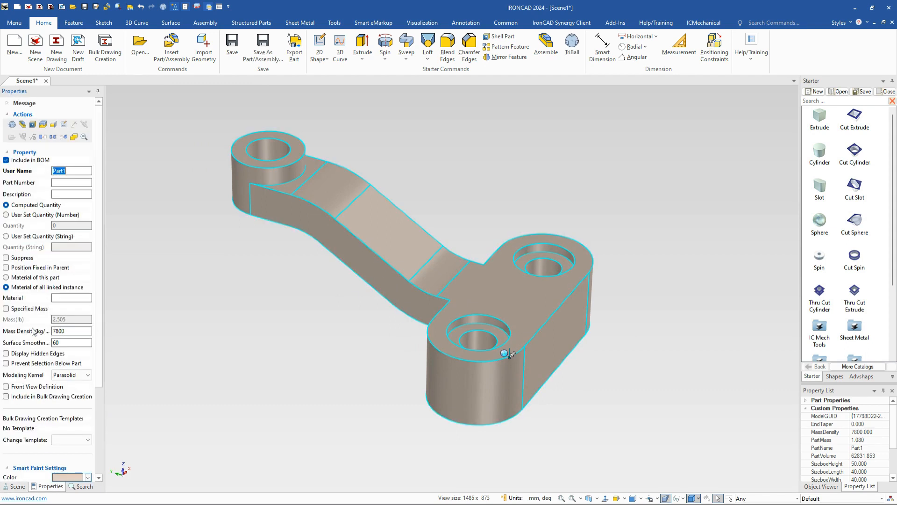
{"action": "right_click", "coordinate": [228, 302]}
{"action": "left_click", "coordinate": [520, 499]}
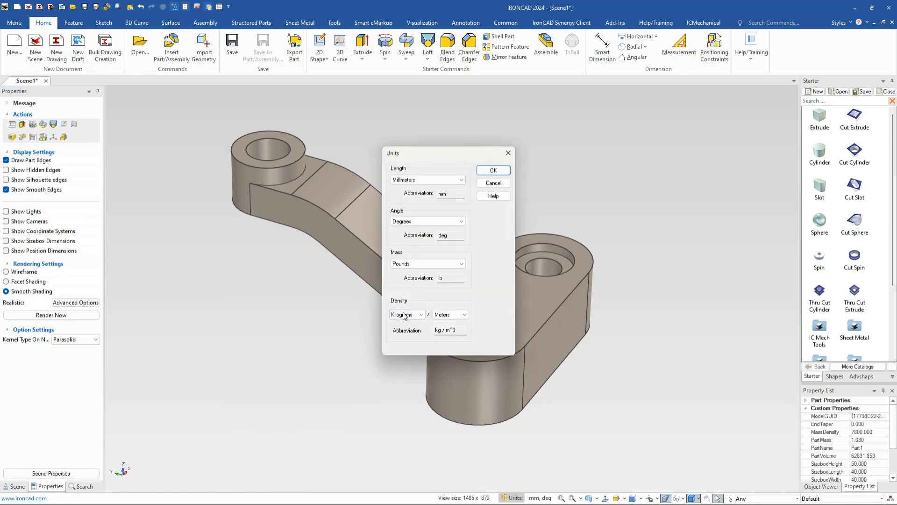
{"action": "left_click", "coordinate": [428, 263]}
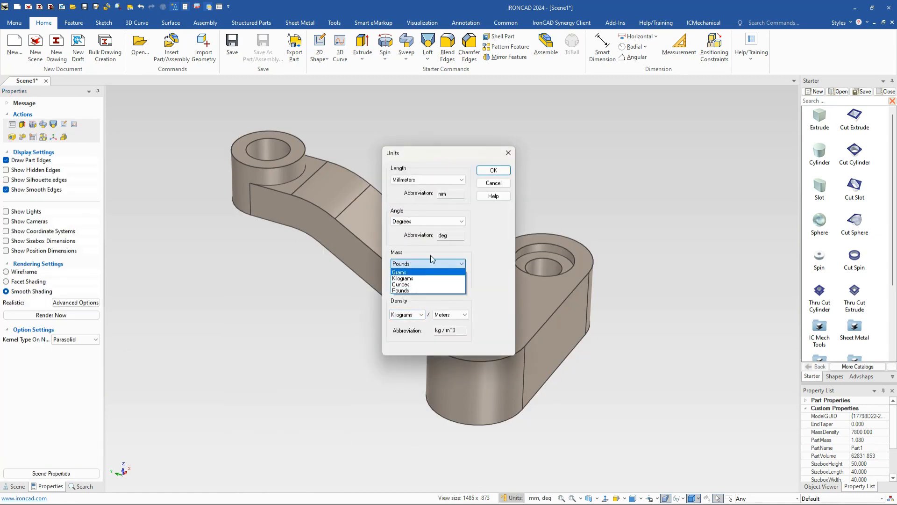
{"action": "left_click", "coordinate": [406, 272]}
{"action": "left_click", "coordinate": [493, 171]}
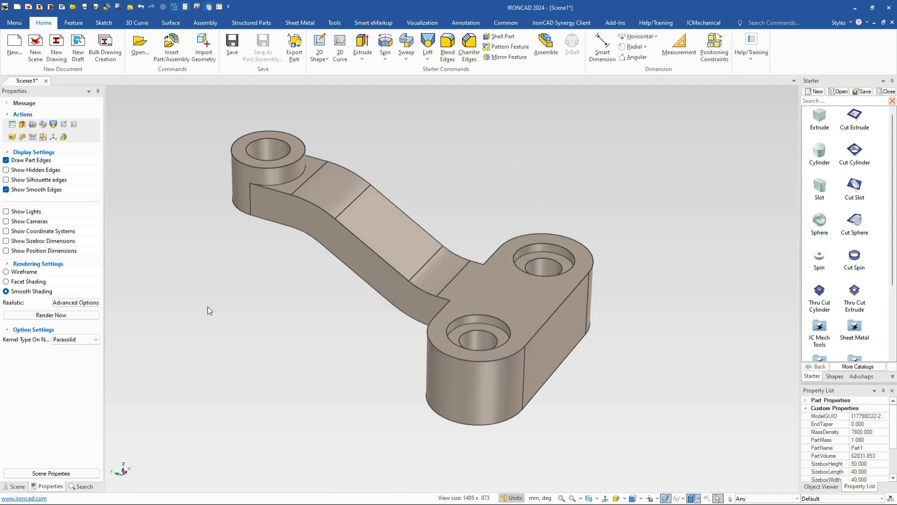
{"action": "left_click", "coordinate": [445, 272]}
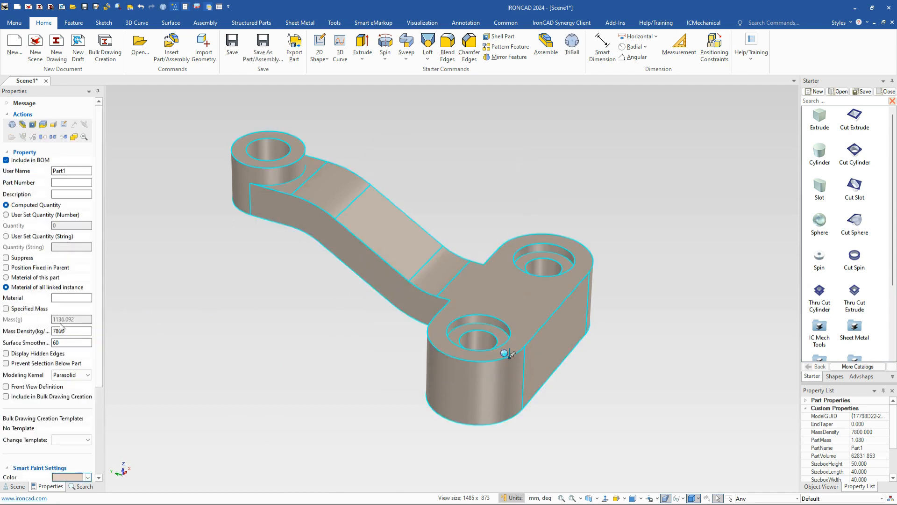
{"action": "left_click", "coordinate": [162, 335]}
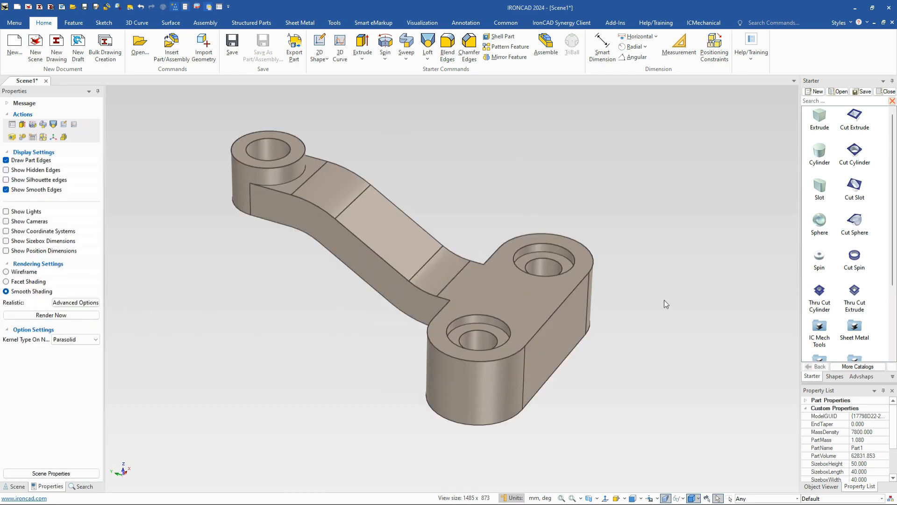